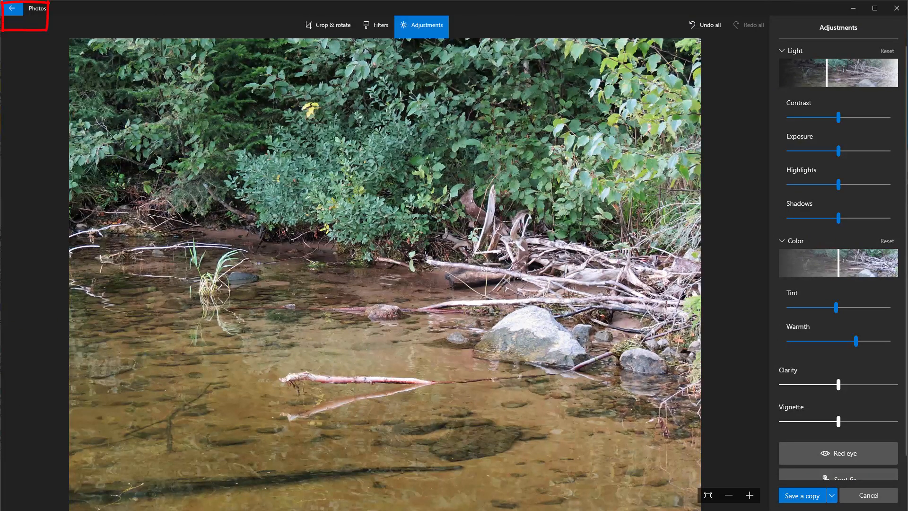
Leave the current photo without saving its changes and return to the Samples folder.
left_click(12, 8)
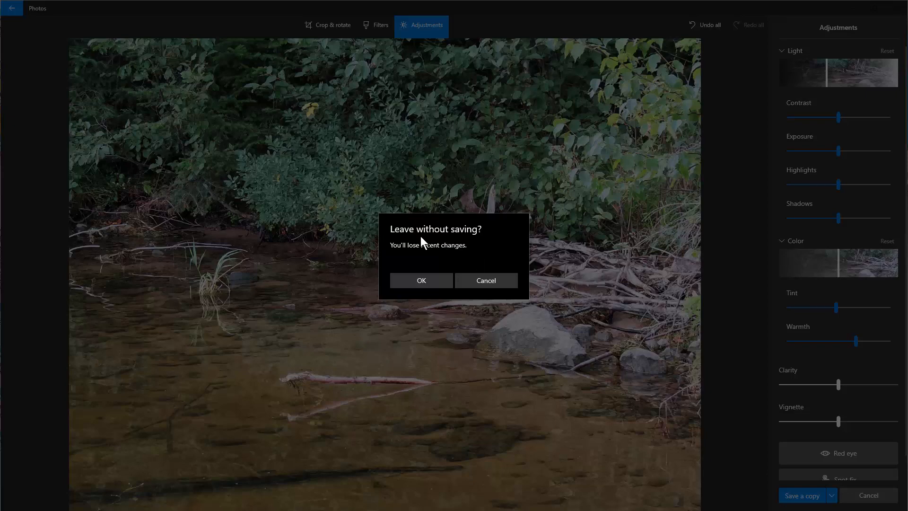
left_click(414, 280)
left_click(3, 4)
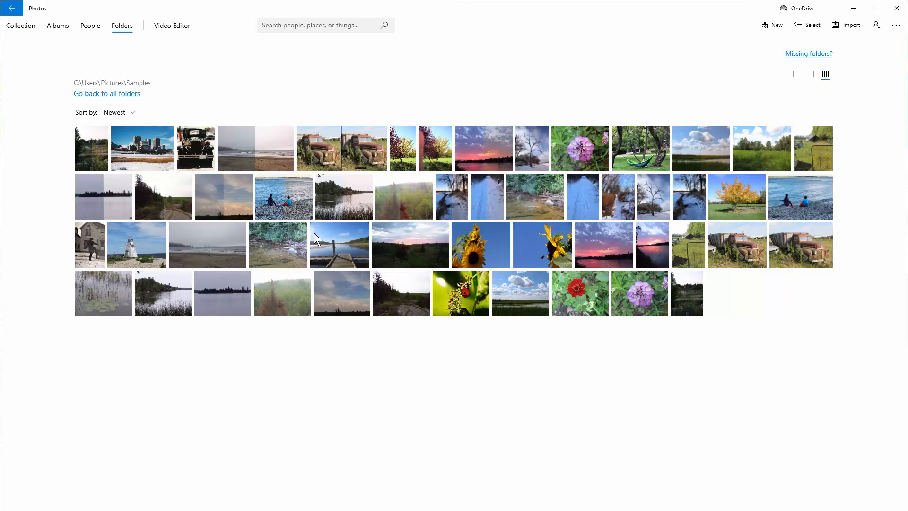
Open the tall park photo Park5.jpg from the Samples folder for editing.
left_click(98, 150)
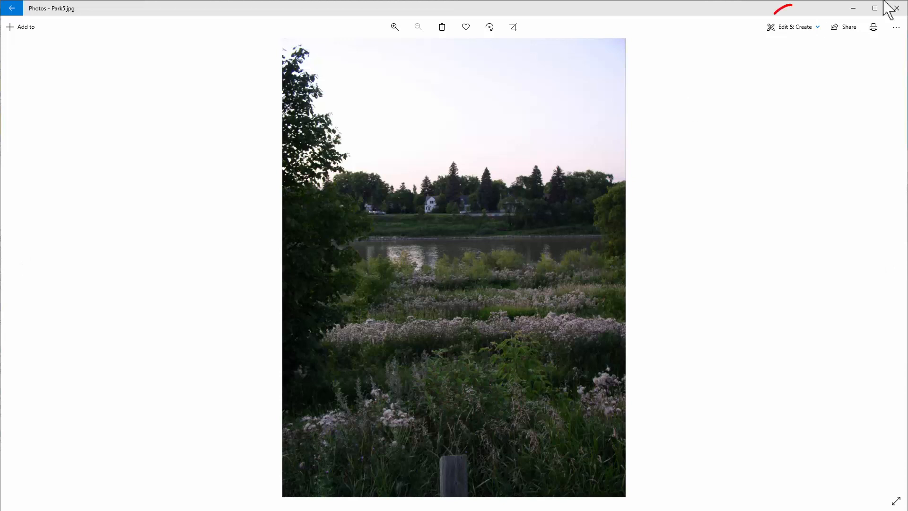
left_click(795, 27)
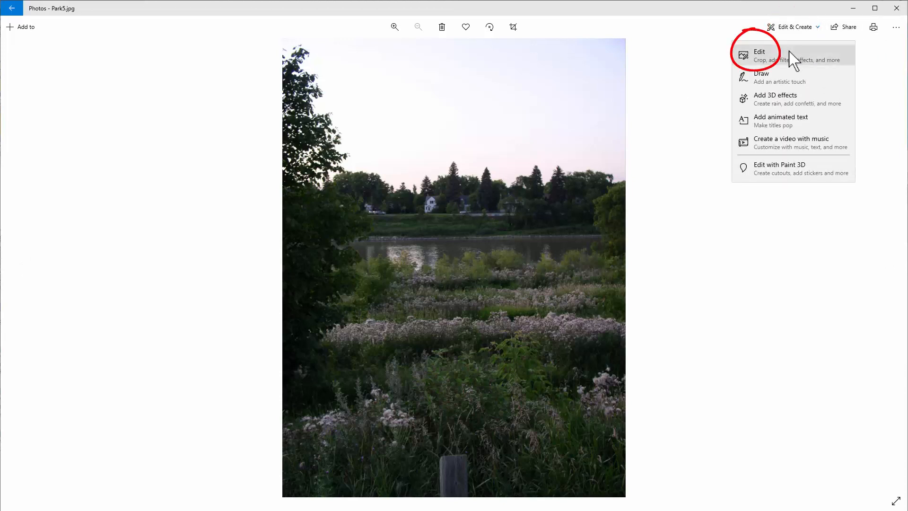
left_click(793, 55)
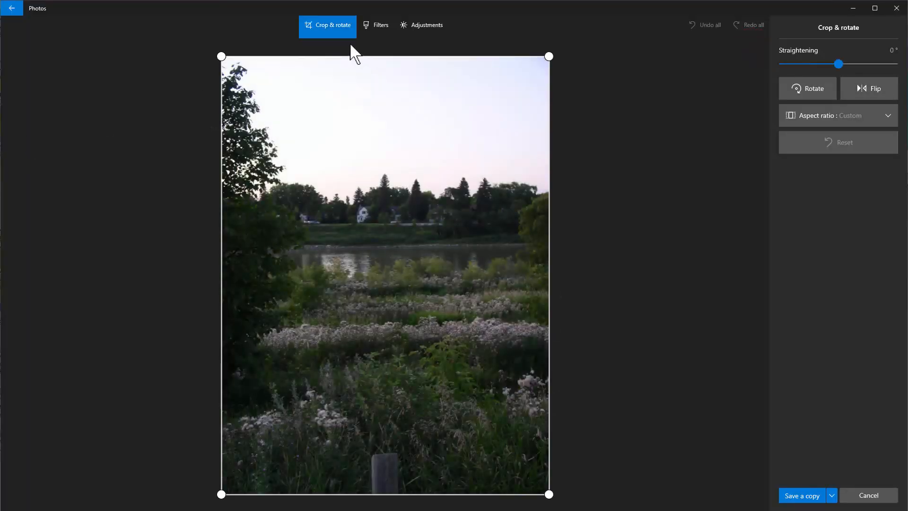
Apply the automatic photo enhancement and reduce its strength slightly below the midpoint.
left_click(368, 32)
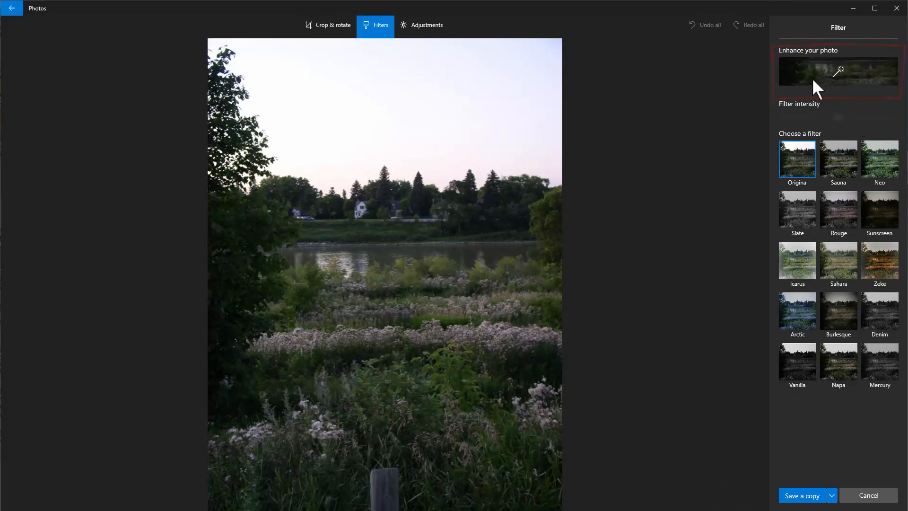
left_click(824, 76)
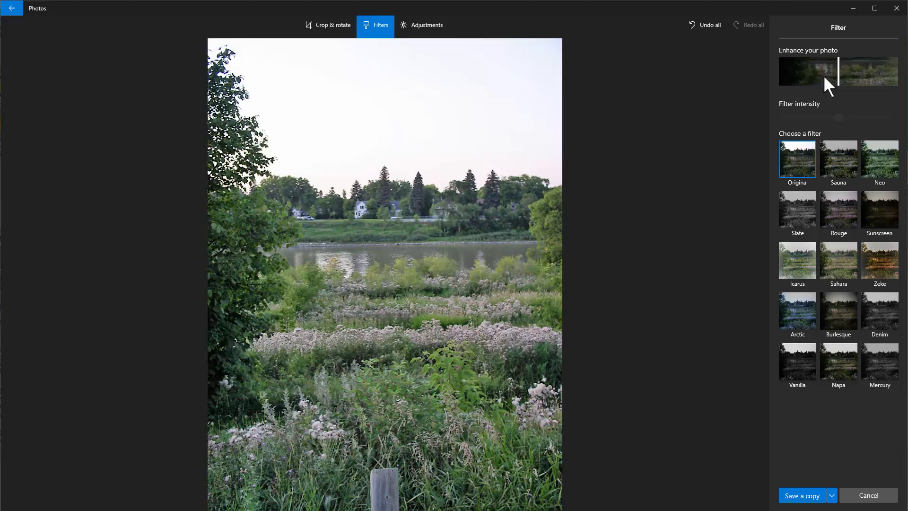
left_click_drag(839, 73, 821, 72)
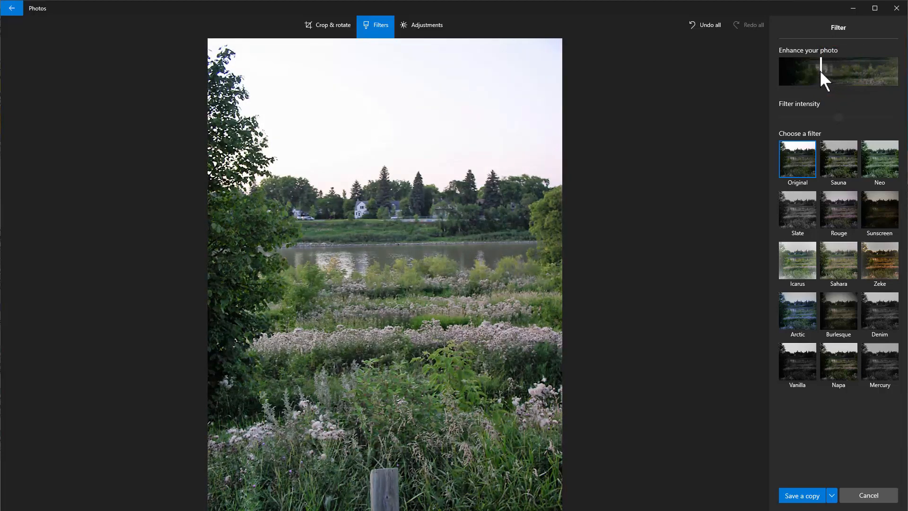
Switch to the manual adjustments and expand the Color settings to show Tint and Warmth.
left_click(428, 28)
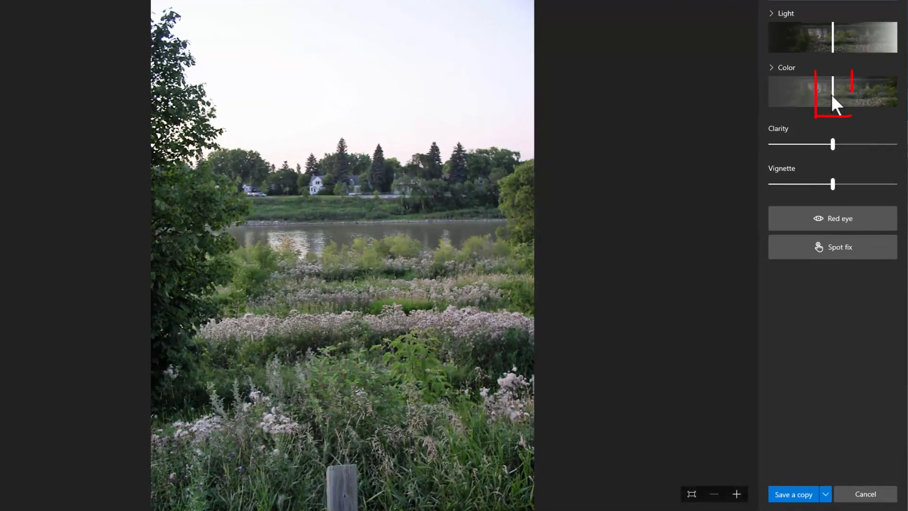
mouse_move(830, 95)
left_mouse_down()
mouse_move(856, 115)
mouse_move(896, 116)
mouse_move(865, 110)
mouse_move(886, 107)
mouse_move(854, 111)
mouse_move(887, 102)
mouse_move(833, 93)
left_mouse_up()
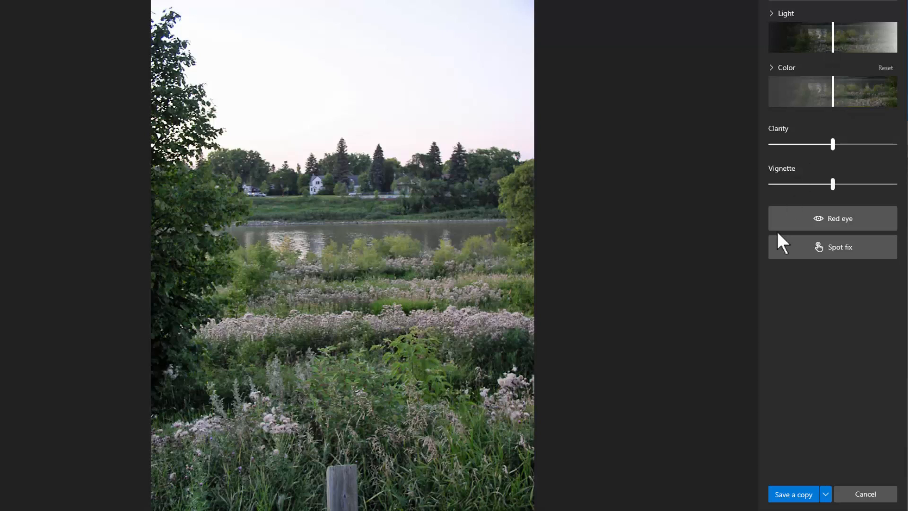
left_click(769, 67)
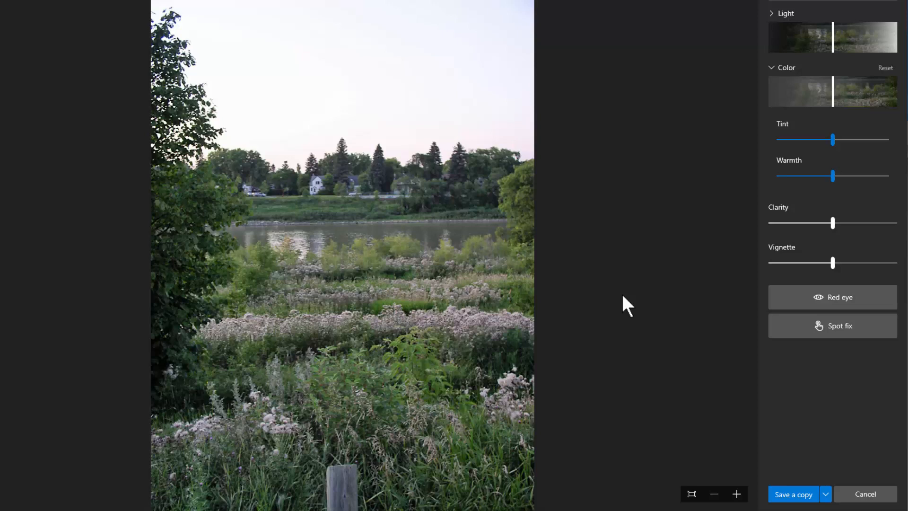
Try strongly raised Tint and Warmth on the park photo, and reset the Color adjustments.
left_click_drag(833, 139, 854, 138)
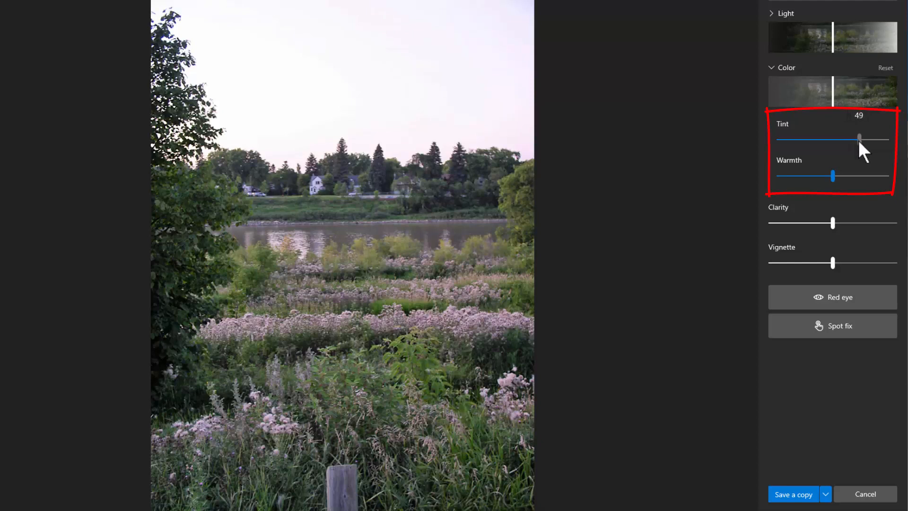
left_click_drag(861, 142, 860, 142)
left_click_drag(833, 182, 850, 182)
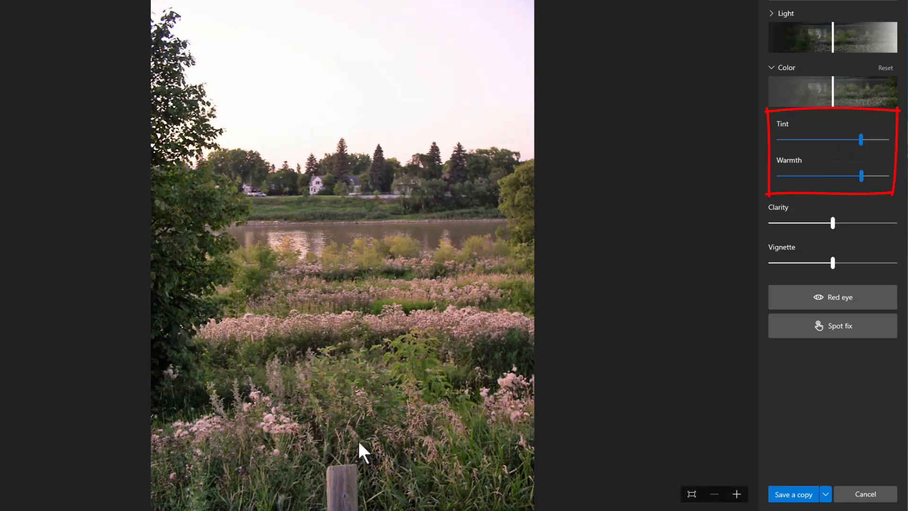
left_click(884, 68)
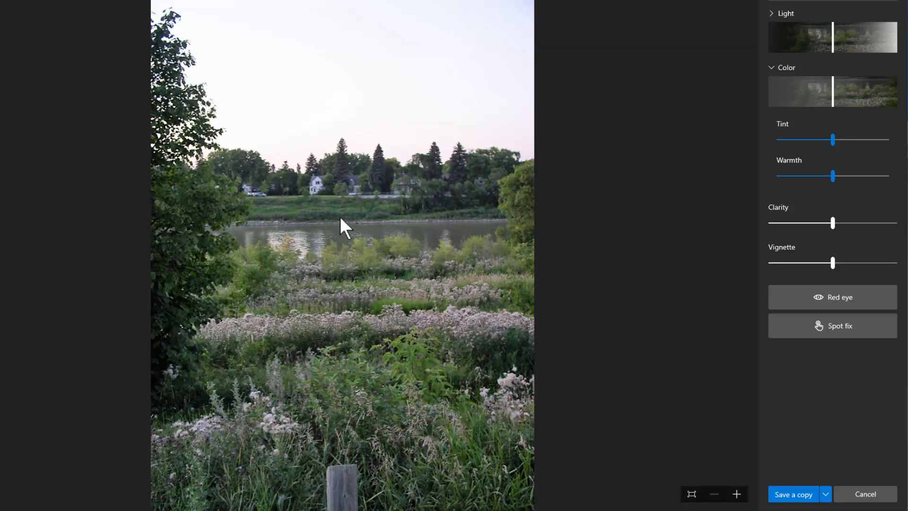
Raise Warmth and Tint moderately above 0, using the white house across the river as the colour reference.
scroll(321, 189, "up", 5)
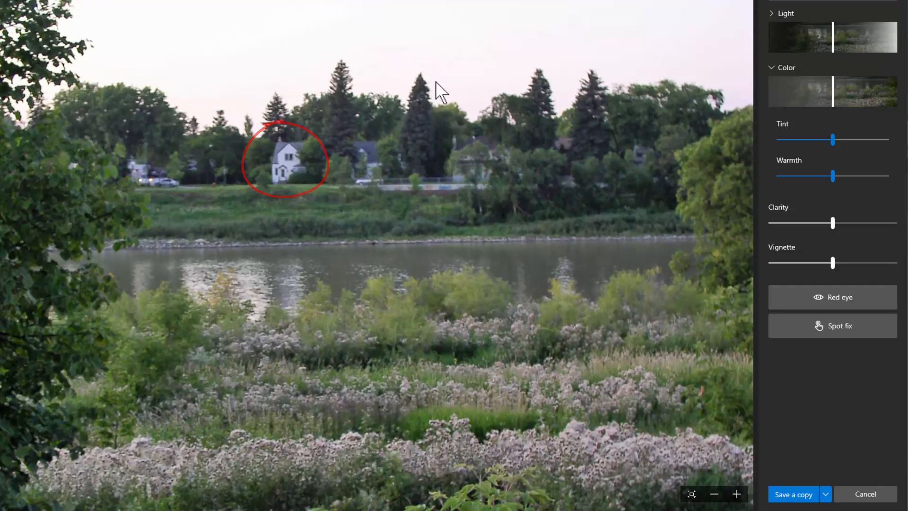
left_click_drag(443, 90, 454, 168)
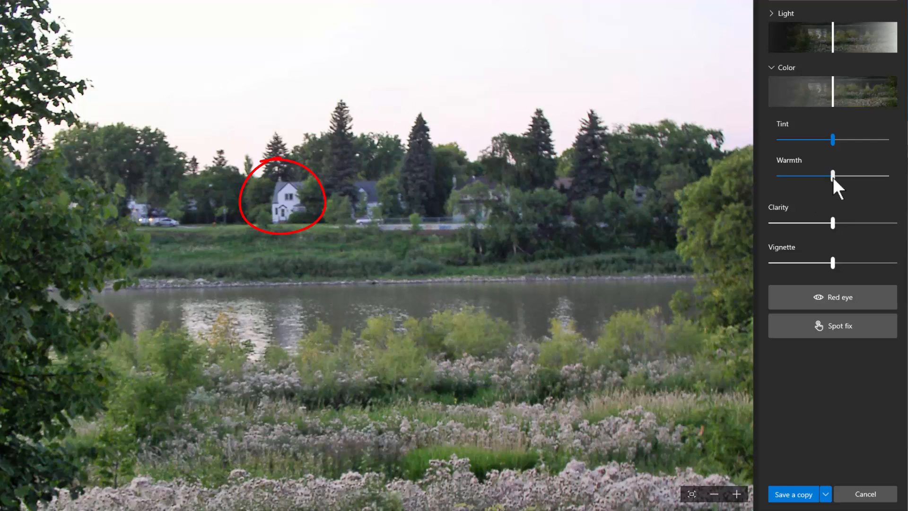
mouse_move(834, 177)
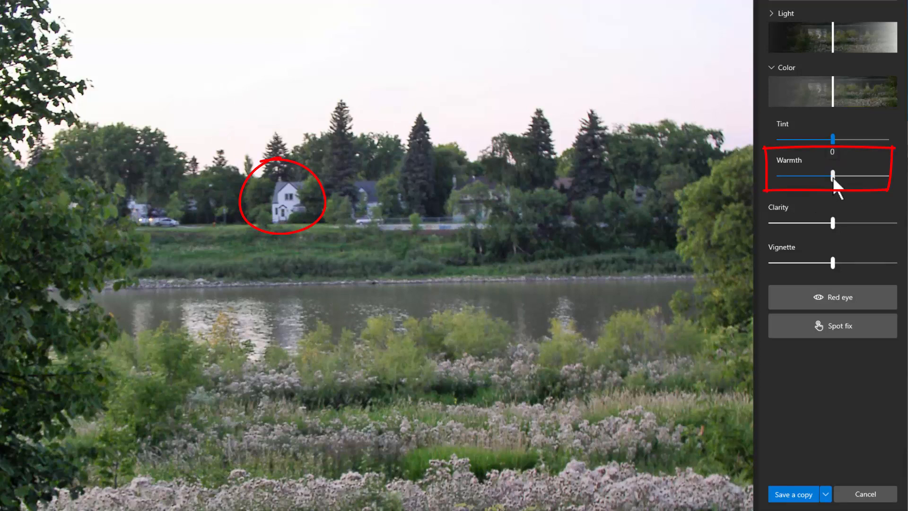
left_click_drag(832, 176, 852, 185)
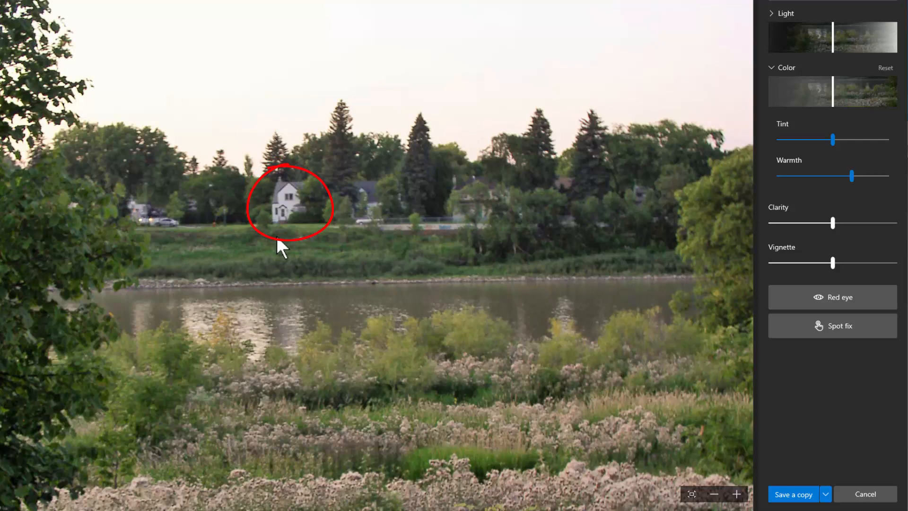
mouse_move(848, 167)
left_mouse_down()
mouse_move(873, 151)
mouse_move(844, 147)
left_mouse_up()
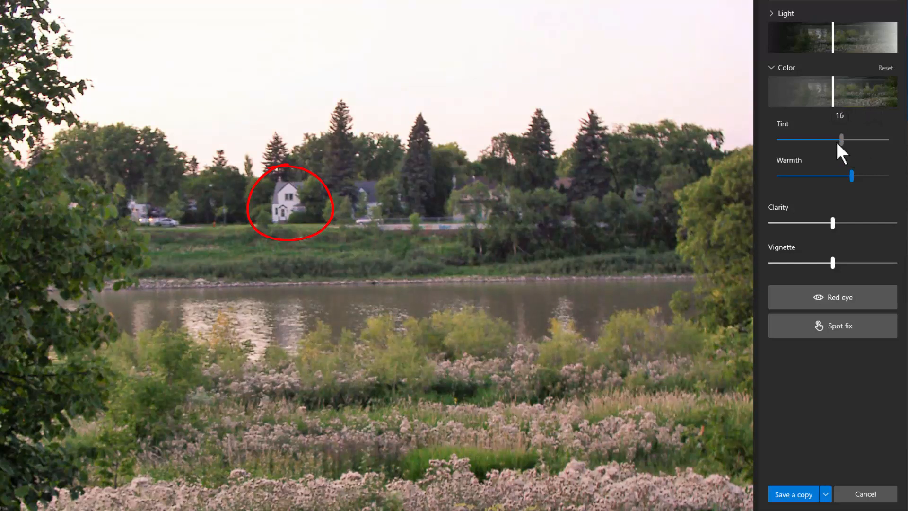
left_click_drag(837, 144, 840, 146)
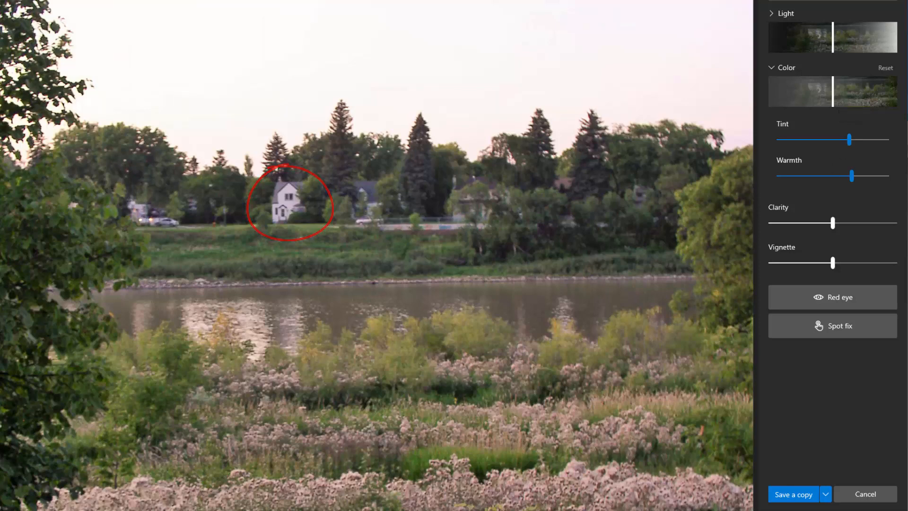
Reset the Color adjustments and redo them to compare the whole photo before and after.
scroll(248, 382, "down", 2)
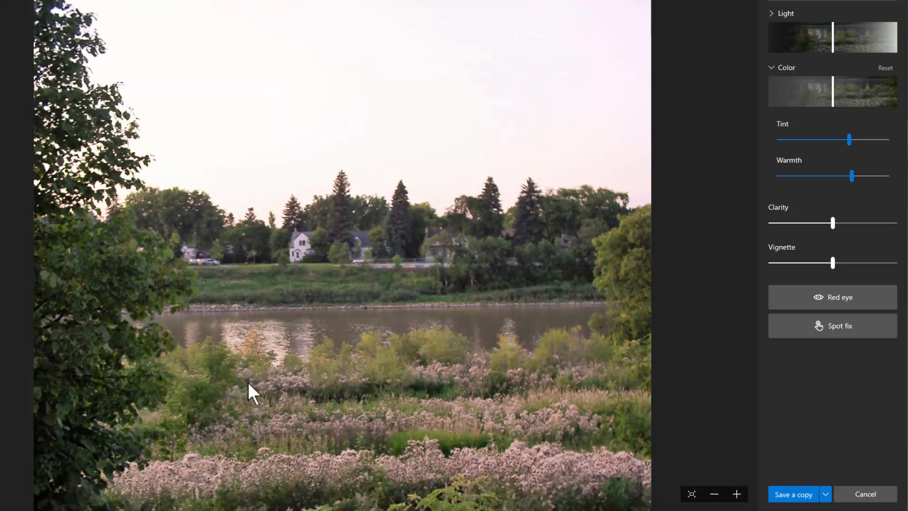
left_click(885, 68)
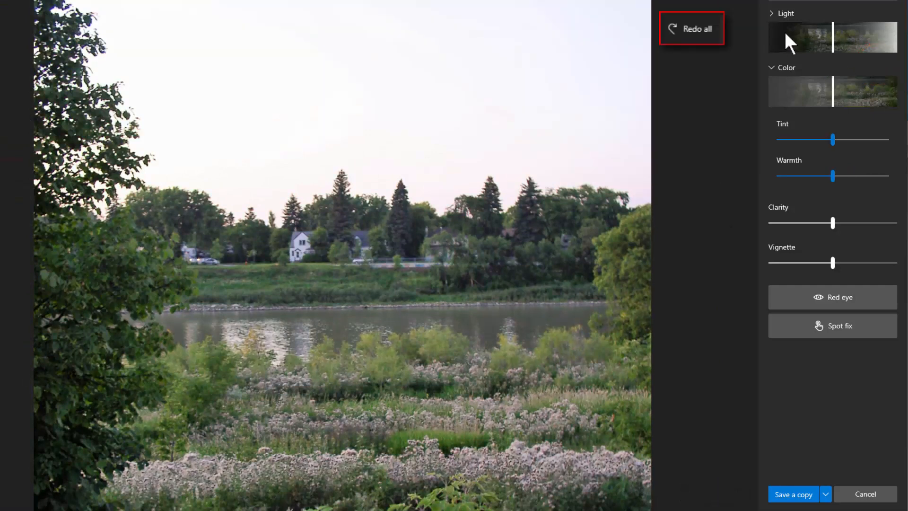
left_click(697, 33)
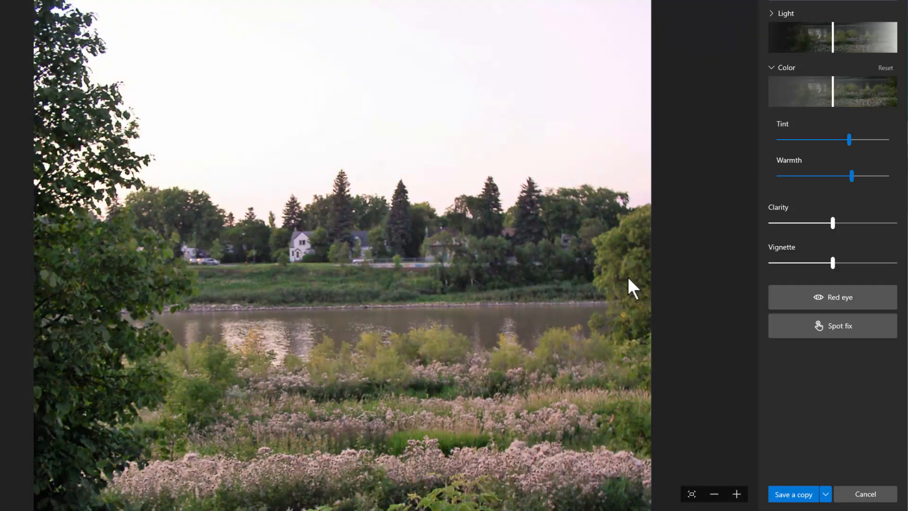
Try the overall Light level at -30 and return it to 0.
scroll(513, 379, "down", 1)
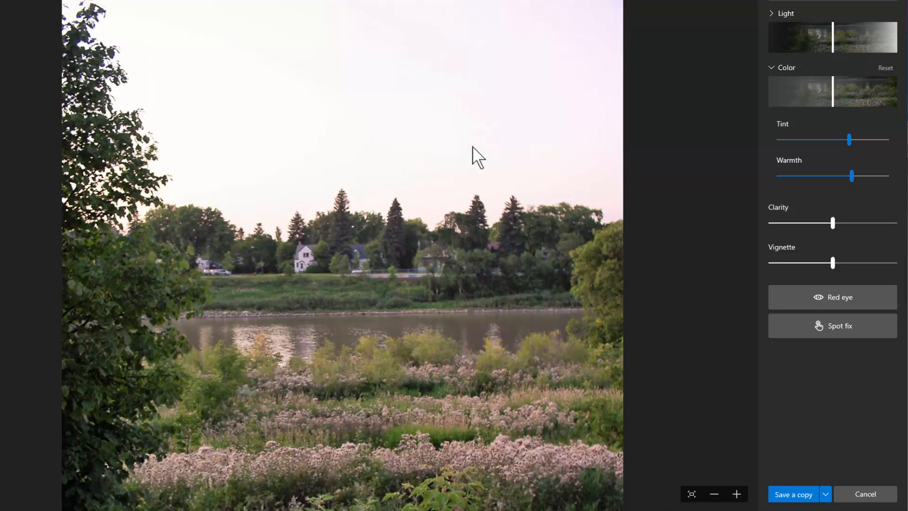
scroll(297, 337, "down", 1)
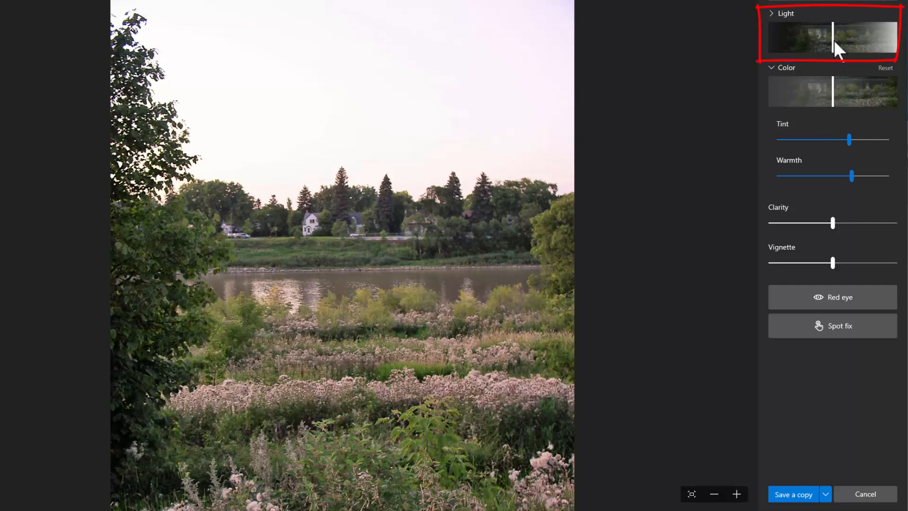
left_click_drag(831, 36, 830, 37)
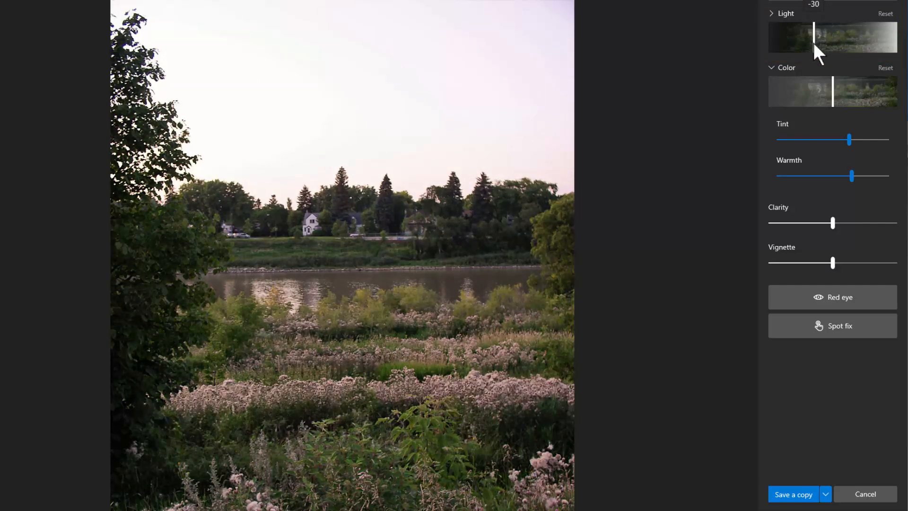
left_click_drag(813, 42, 832, 41)
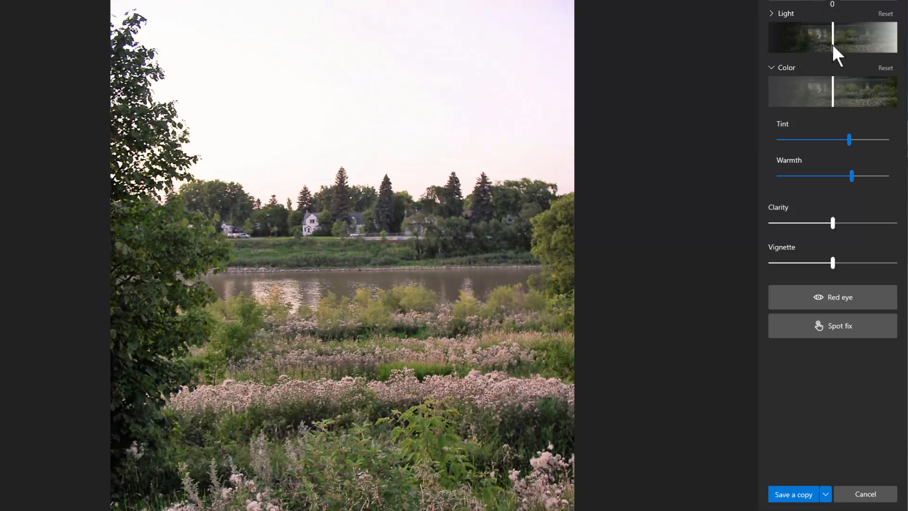
Expand the Light settings and lower Shadows and Highlights slightly below 0.
left_click(771, 15)
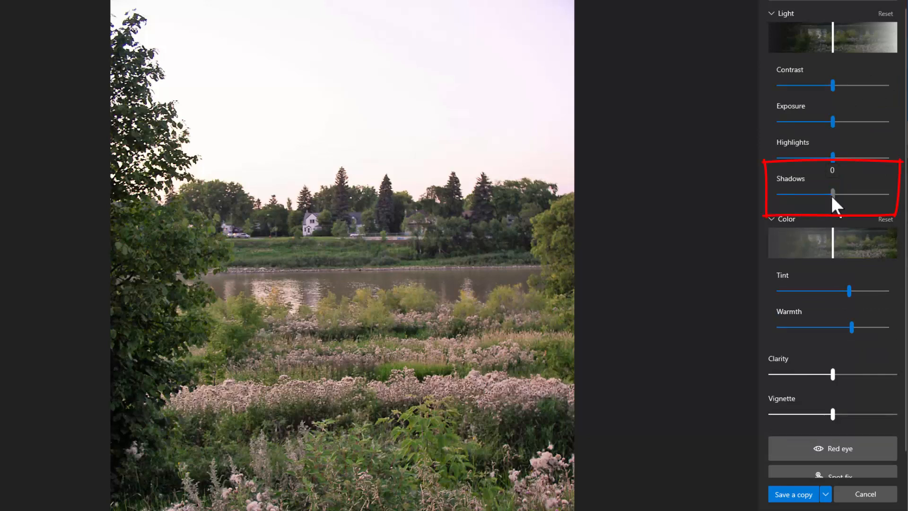
mouse_move(831, 194)
left_mouse_down()
mouse_move(817, 202)
mouse_move(862, 194)
mouse_move(840, 195)
left_mouse_up()
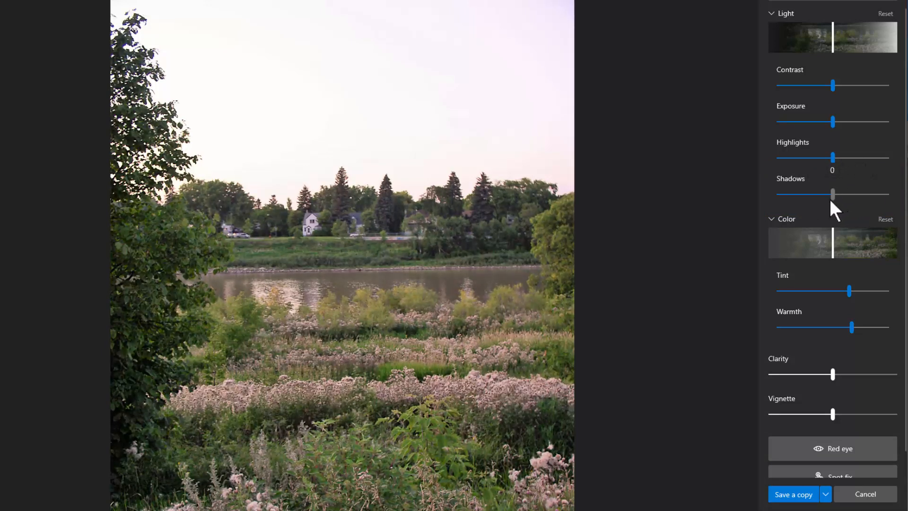
left_click_drag(831, 207, 827, 205)
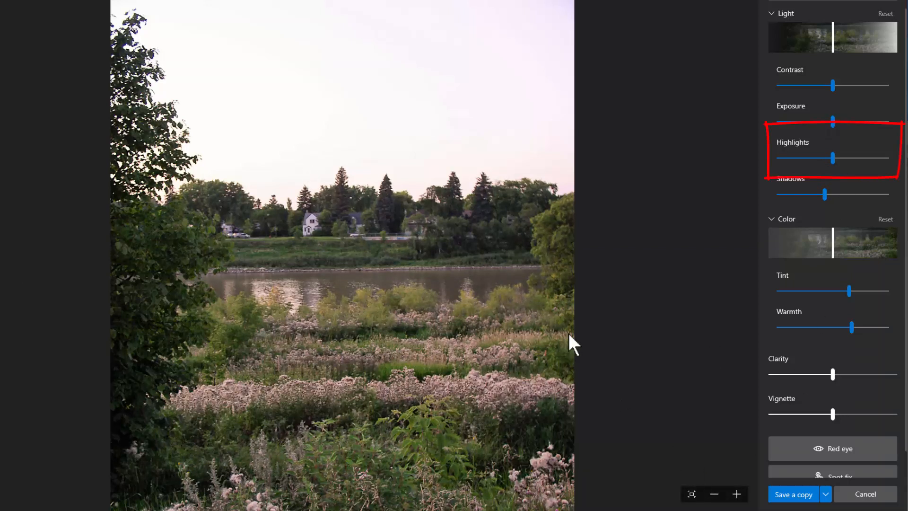
left_click_drag(833, 158, 872, 163)
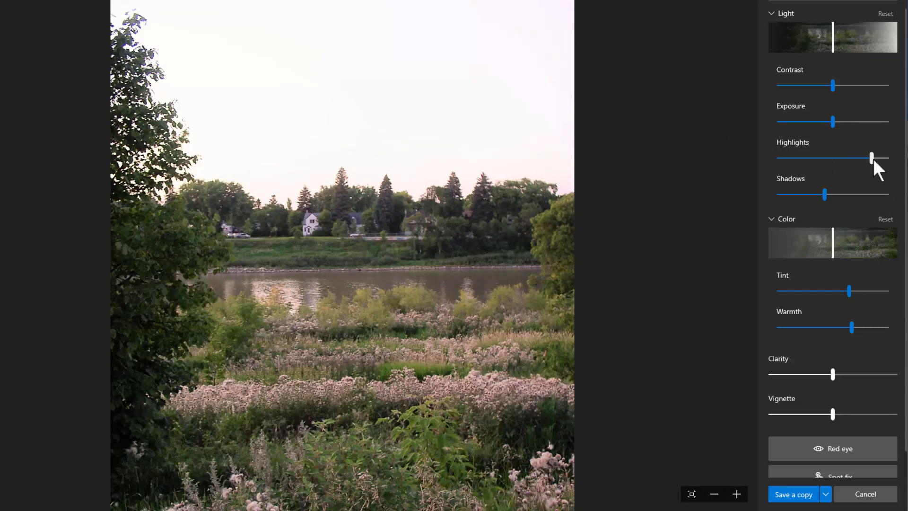
left_click_drag(872, 159, 825, 156)
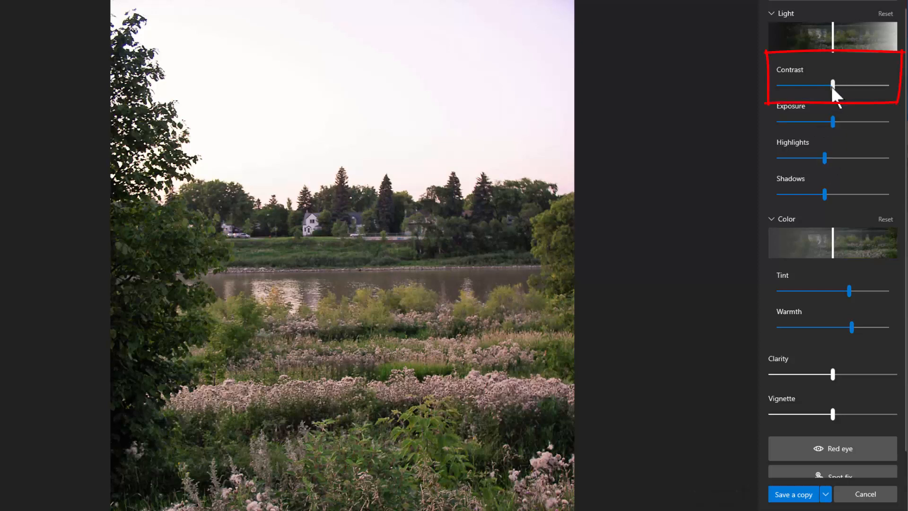
Test Contrast at -100, and settle it slightly above 0.
mouse_move(831, 87)
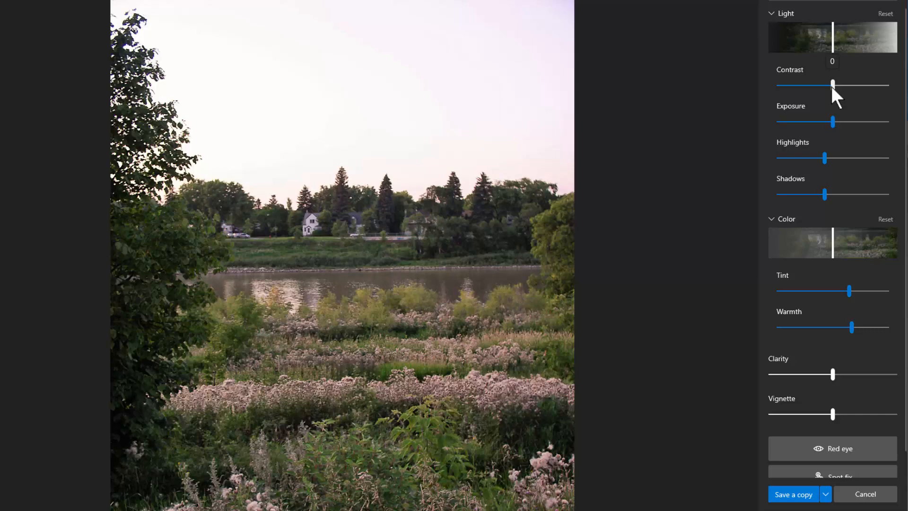
left_click(831, 85)
left_click_drag(832, 86, 773, 101)
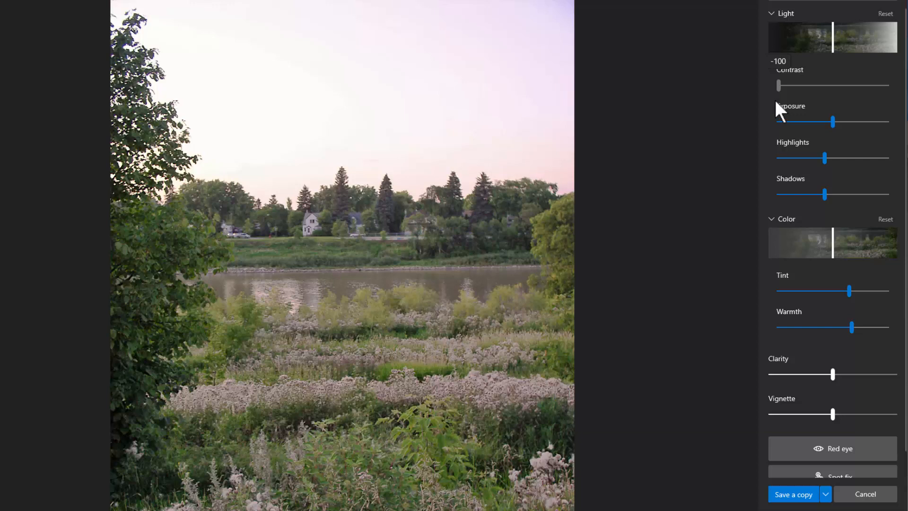
left_click_drag(776, 101, 831, 93)
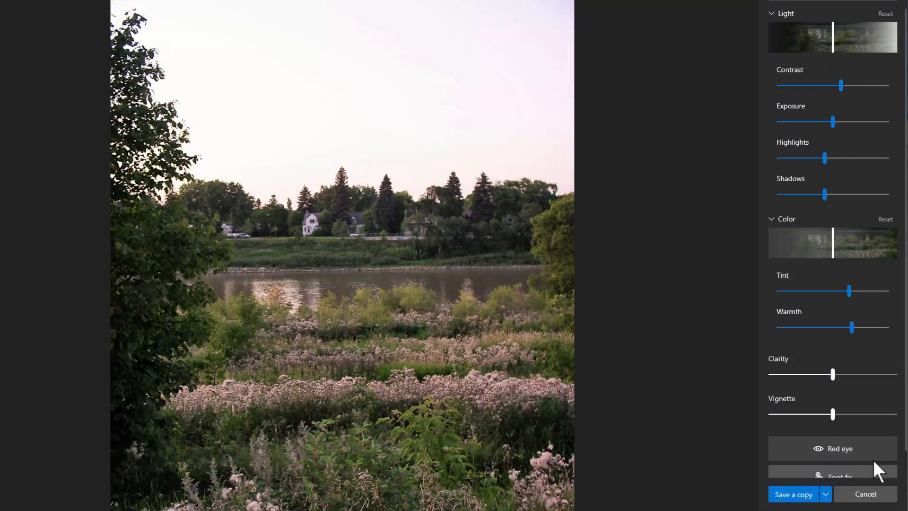
Reset and restore the Light adjustments to compare the photo, and raise Exposure slightly above 0.
left_click(883, 14)
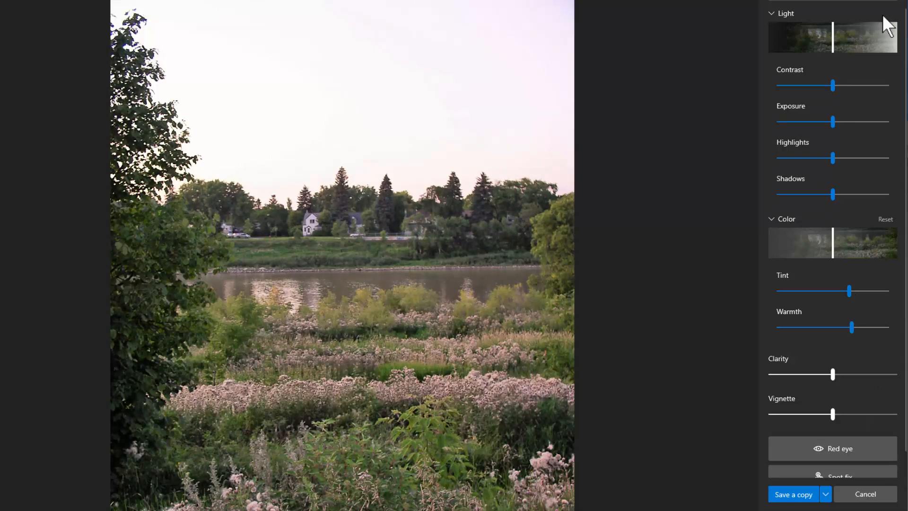
key("ctrl+z")
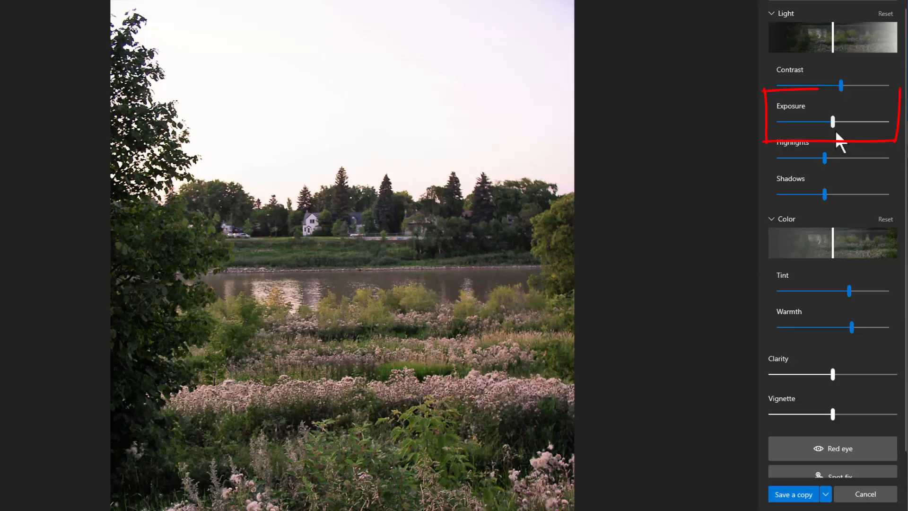
mouse_move(834, 121)
left_mouse_down()
mouse_move(906, 130)
mouse_move(693, 146)
mouse_move(837, 142)
mouse_move(833, 133)
left_mouse_up()
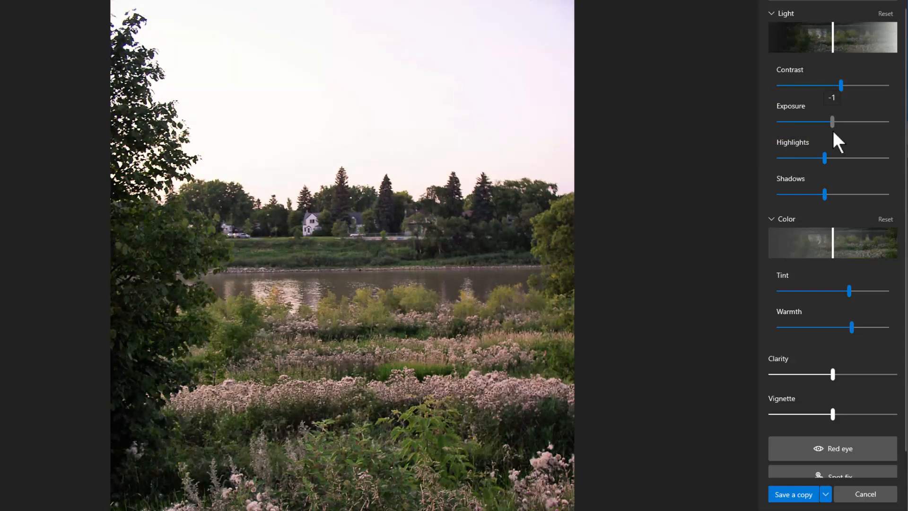
left_click_drag(833, 131, 836, 132)
Compare the photo without the Light adjustments and without any edits, restoring the adjustments each time.
left_click(882, 13)
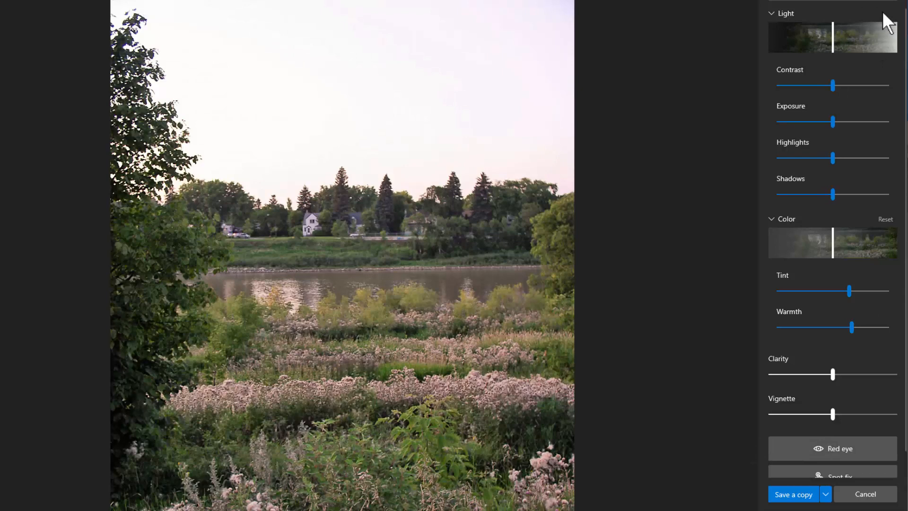
left_click(733, 0)
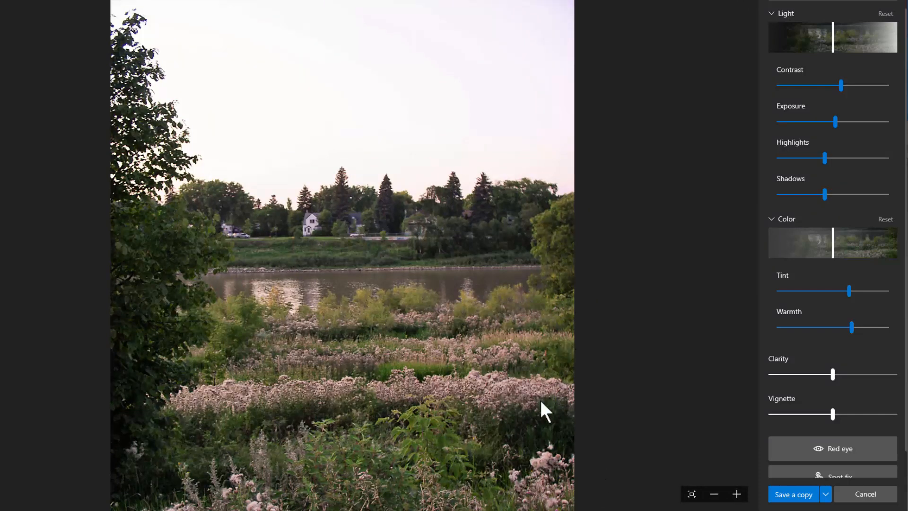
left_click(693, 0)
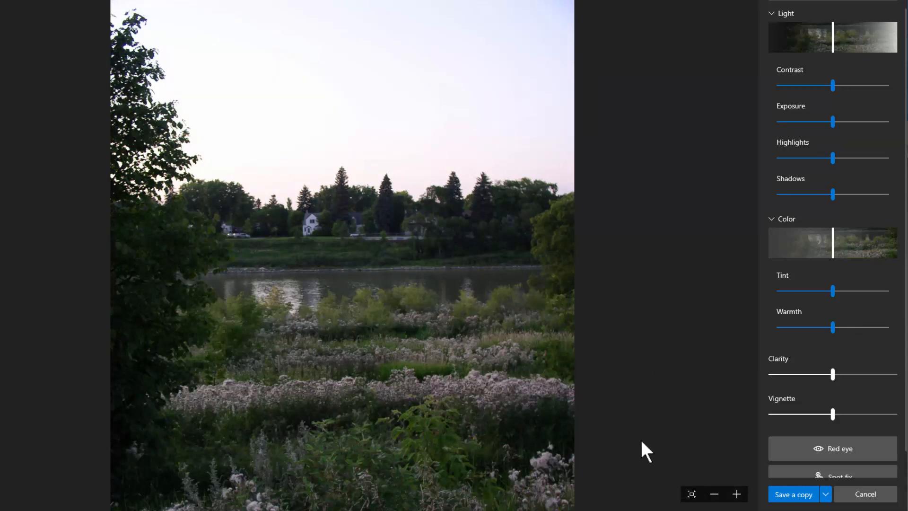
left_click(739, 1)
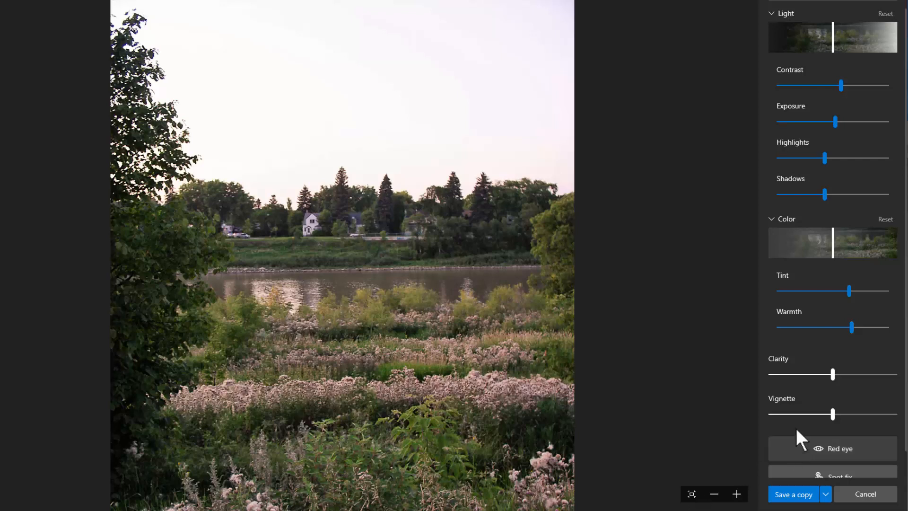
Raise Clarity slightly above 0 and compare the photo by undoing and redoing all edits.
mouse_move(833, 376)
left_mouse_down()
mouse_move(884, 369)
mouse_move(855, 374)
mouse_move(888, 377)
mouse_move(849, 384)
mouse_move(893, 379)
mouse_move(834, 390)
left_mouse_up()
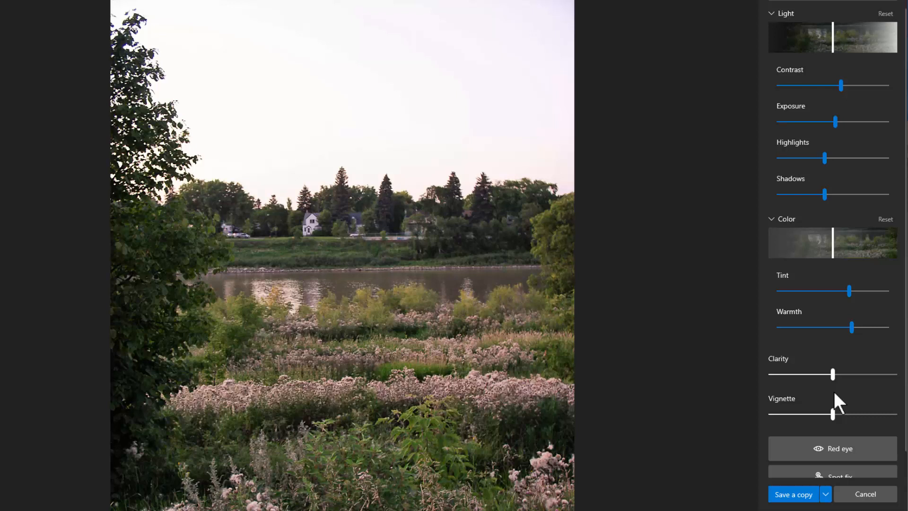
left_click_drag(832, 373, 840, 374)
left_click_drag(843, 374, 841, 374)
left_click(694, 0)
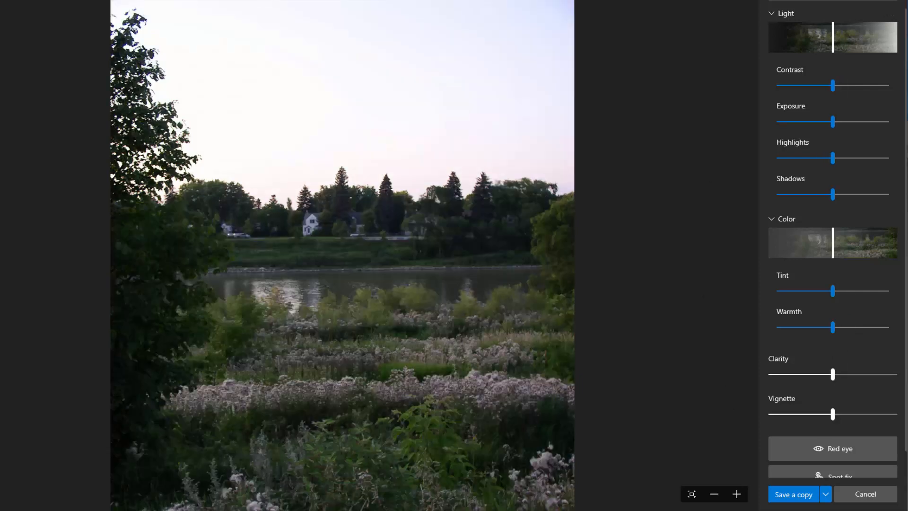
left_click(737, 1)
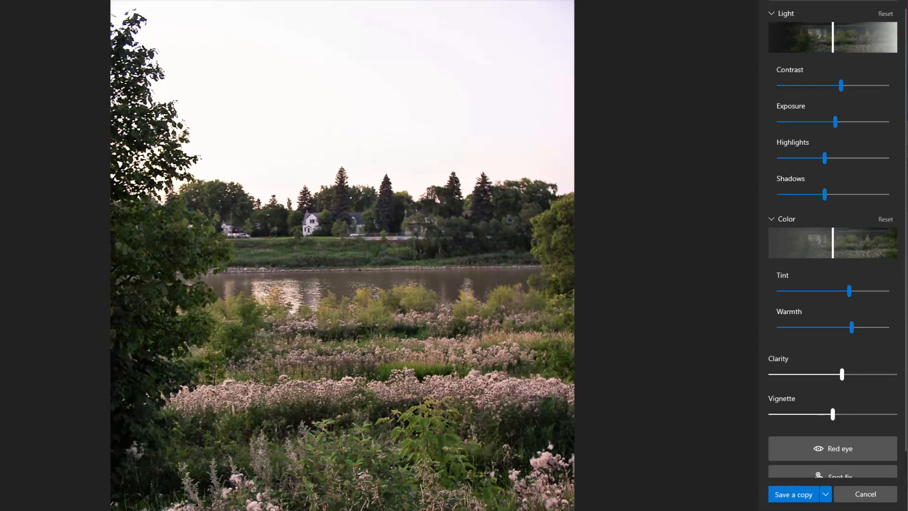
key("ctrl+z")
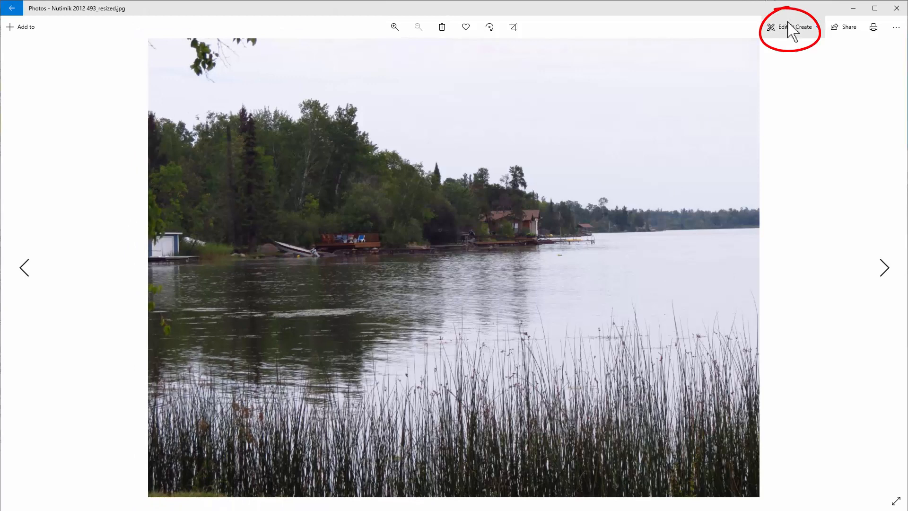
Open the lake photo Nutimik 2012 493_resized.jpg for editing and apply the automatic enhancement at an intensity somewhat below 50.
left_click(791, 28)
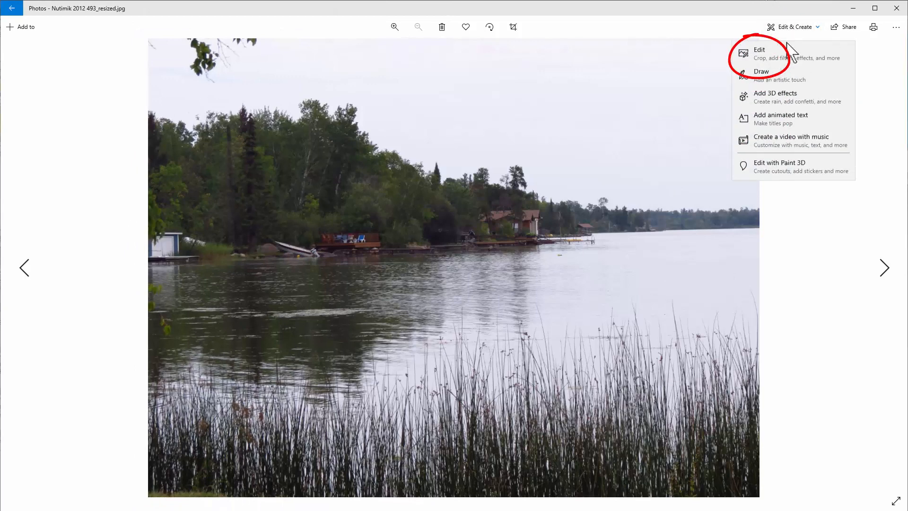
left_click(766, 54)
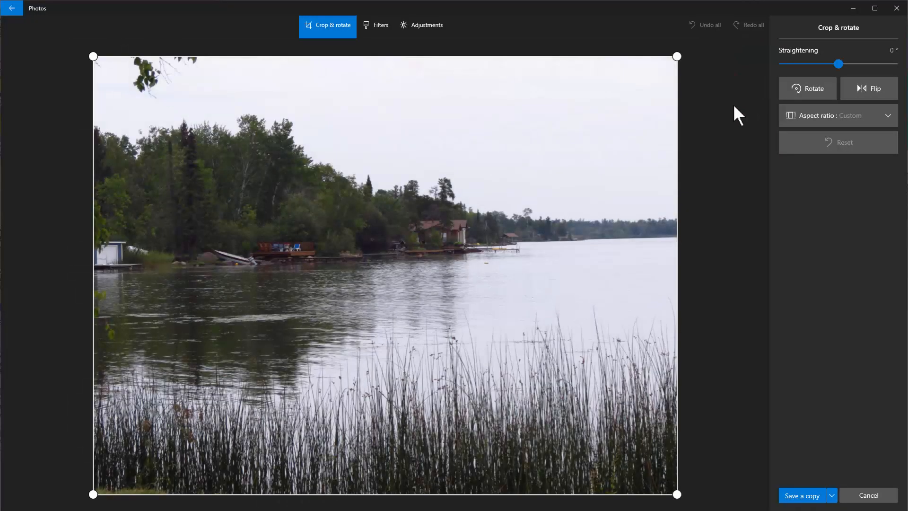
left_click(380, 24)
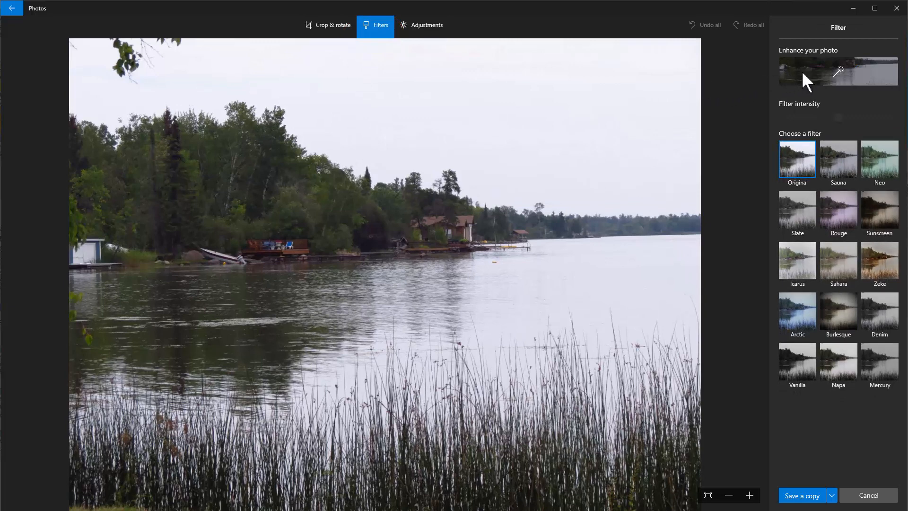
left_click(830, 73)
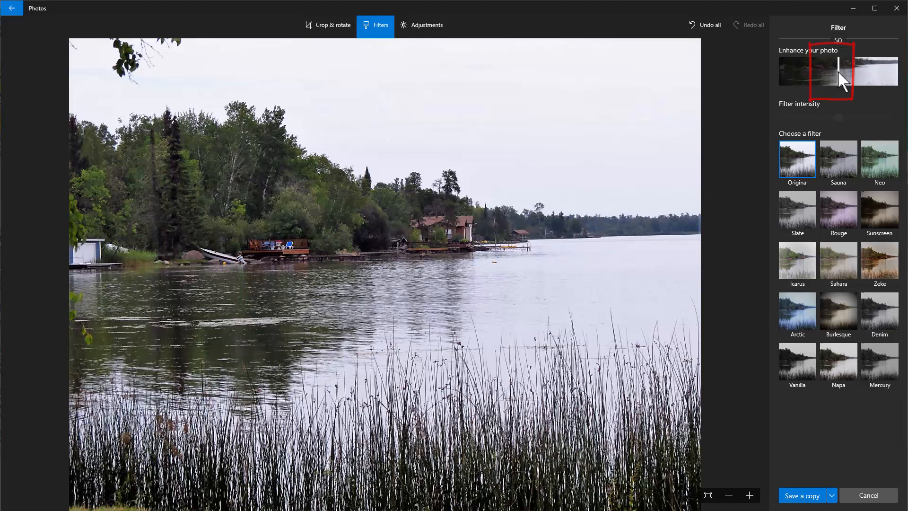
left_click_drag(838, 70, 820, 72)
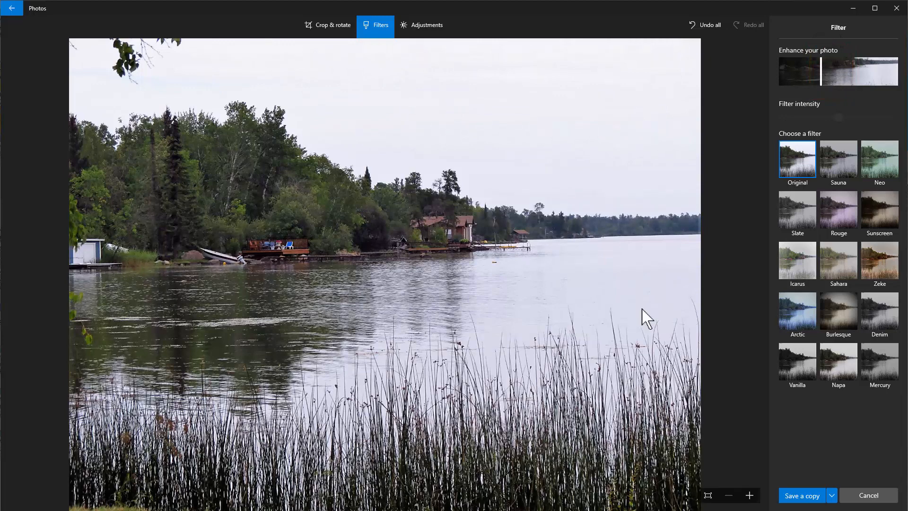
Open the photo's adjustments, try the overall Color level slightly above 0, and reset it.
left_click(408, 25)
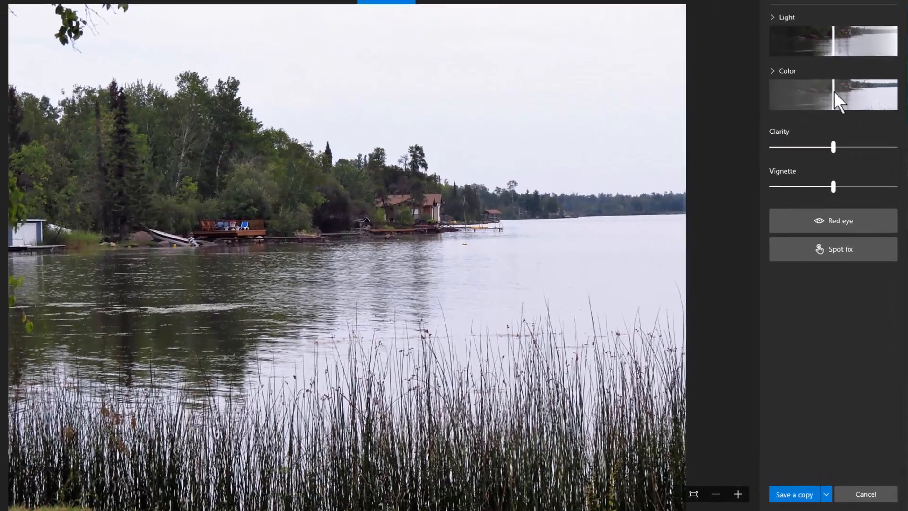
mouse_move(838, 120)
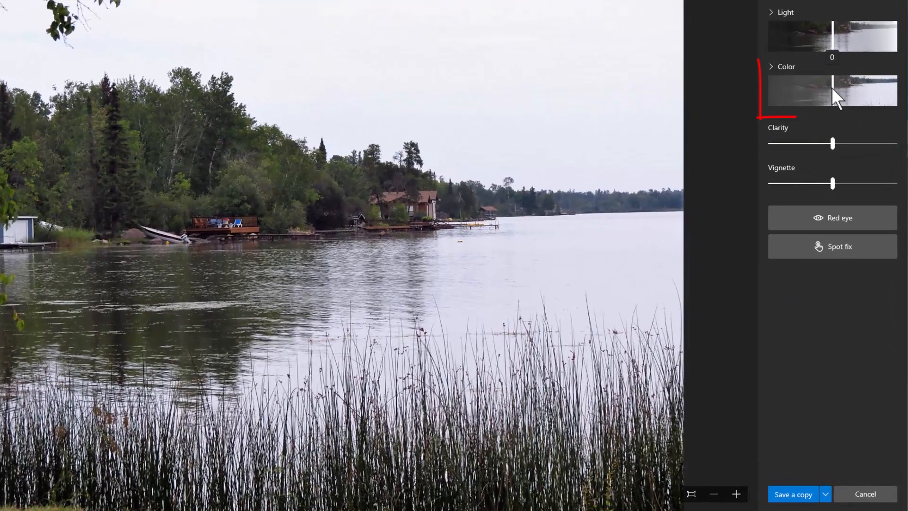
mouse_move(831, 87)
left_mouse_down()
mouse_move(906, 108)
mouse_move(837, 115)
left_mouse_up()
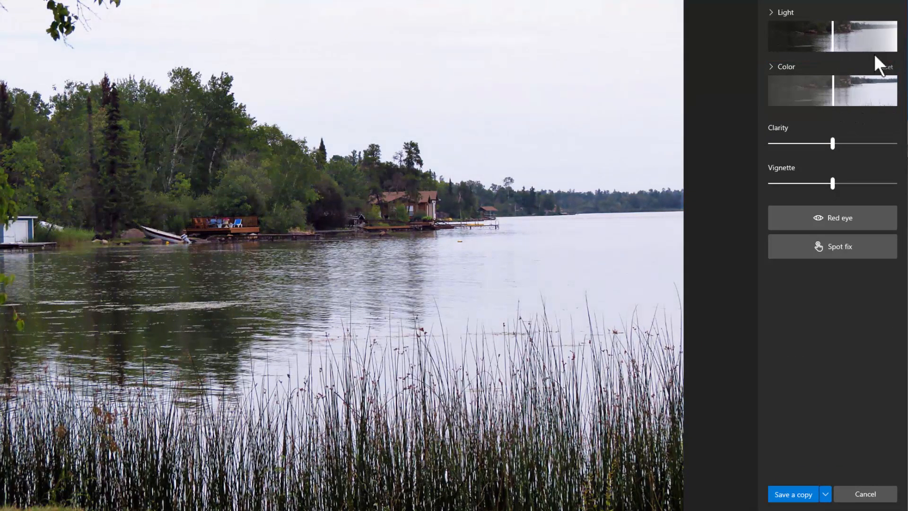
left_click(884, 67)
Expand the Color settings, try Tint and Warmth about halfway above 0, and reset both.
left_click(772, 67)
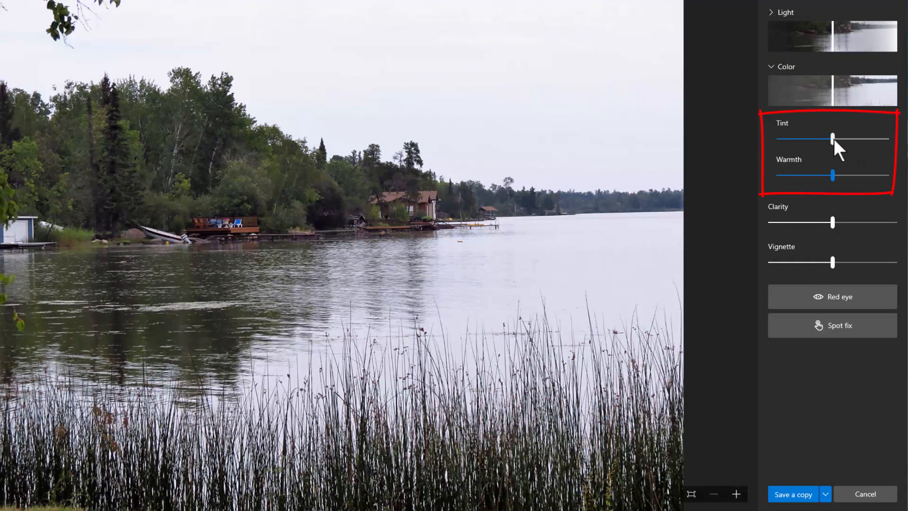
left_click_drag(832, 139, 860, 139)
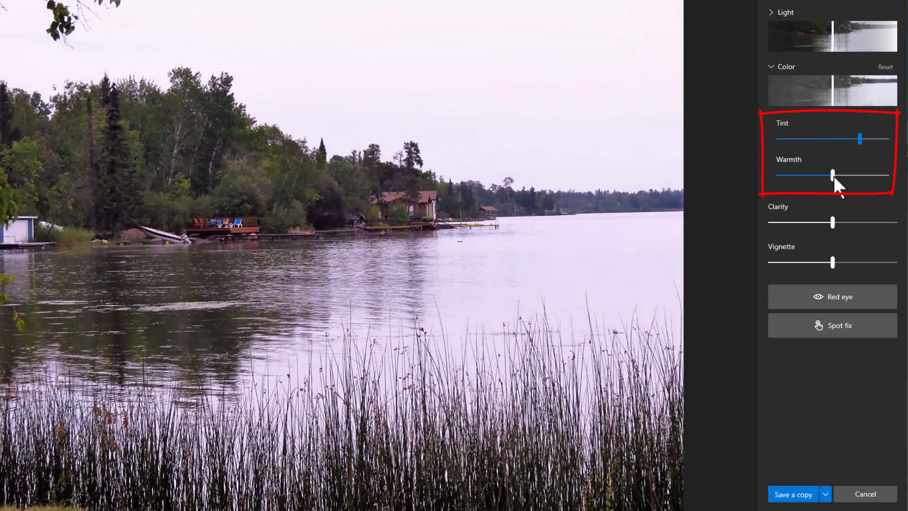
left_click_drag(833, 174, 861, 175)
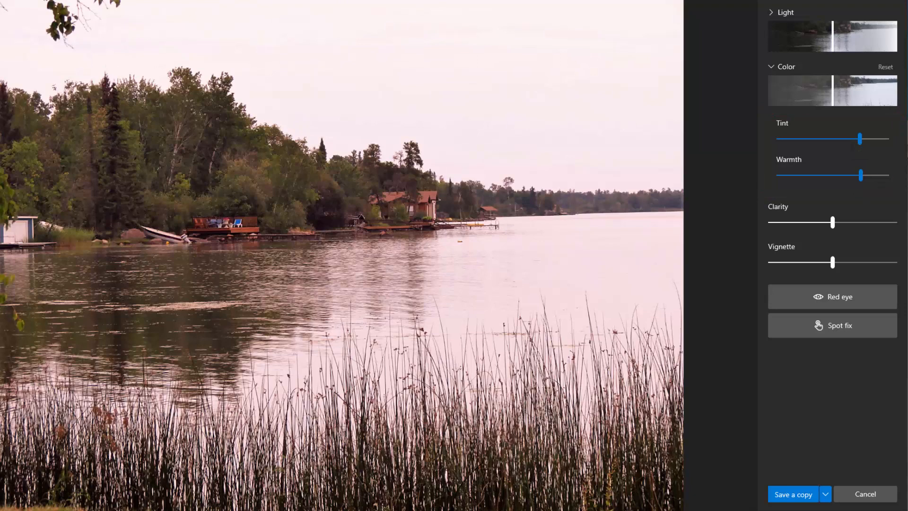
left_click(880, 66)
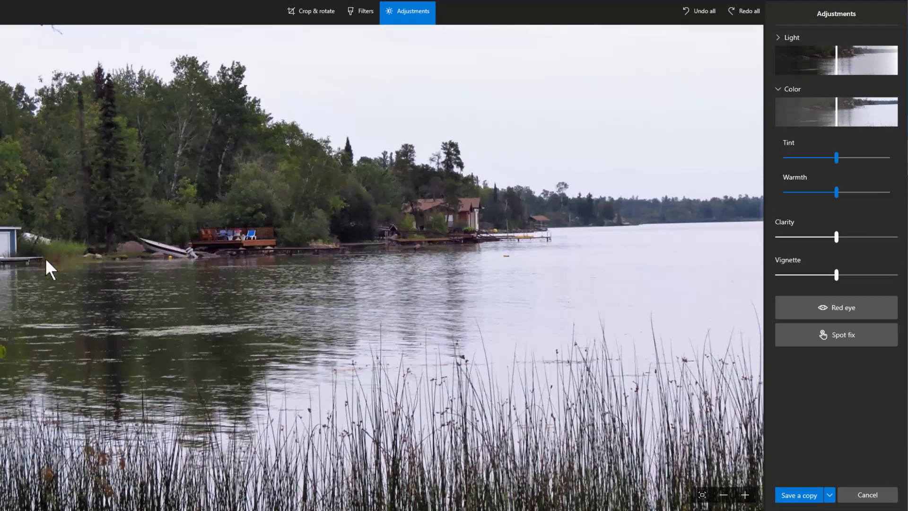
Raise the Color Warmth of the lake photo to about 18, judging it on the shoreline deck and boat.
scroll(18, 248, "up", 2)
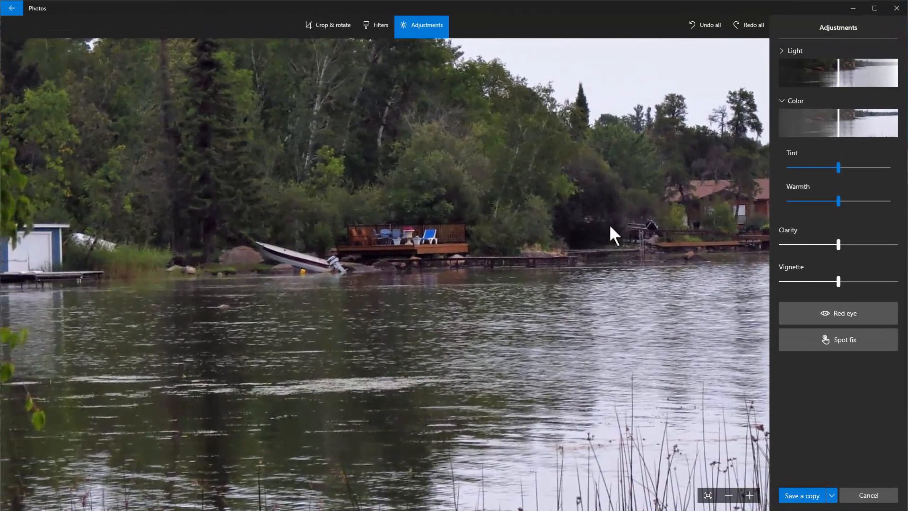
left_click_drag(595, 257, 573, 293)
left_click_drag(493, 289, 514, 283)
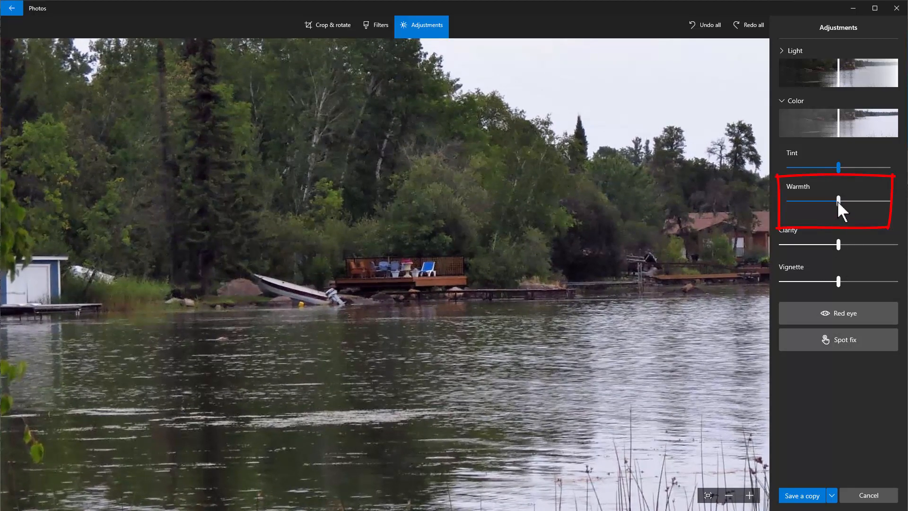
mouse_move(838, 201)
left_mouse_down()
mouse_move(891, 212)
mouse_move(845, 211)
left_mouse_up()
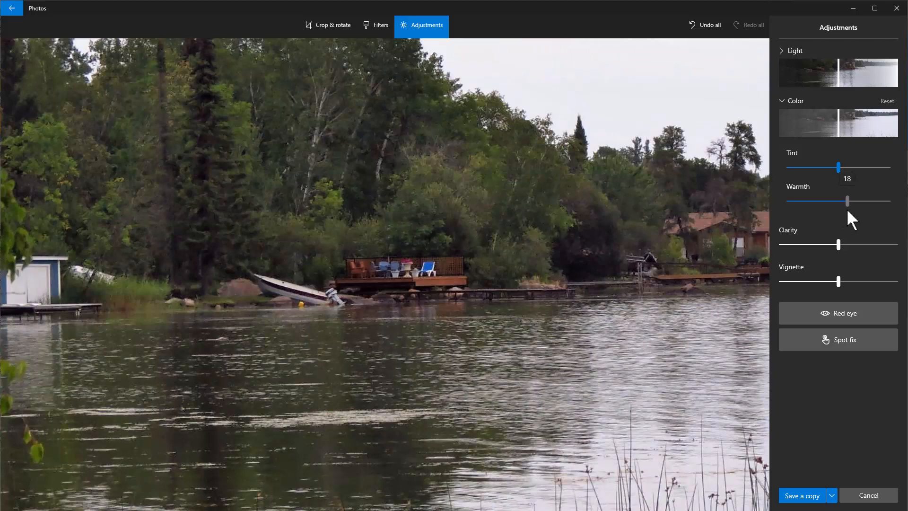
left_click_drag(848, 211, 850, 201)
left_click_drag(850, 211, 848, 211)
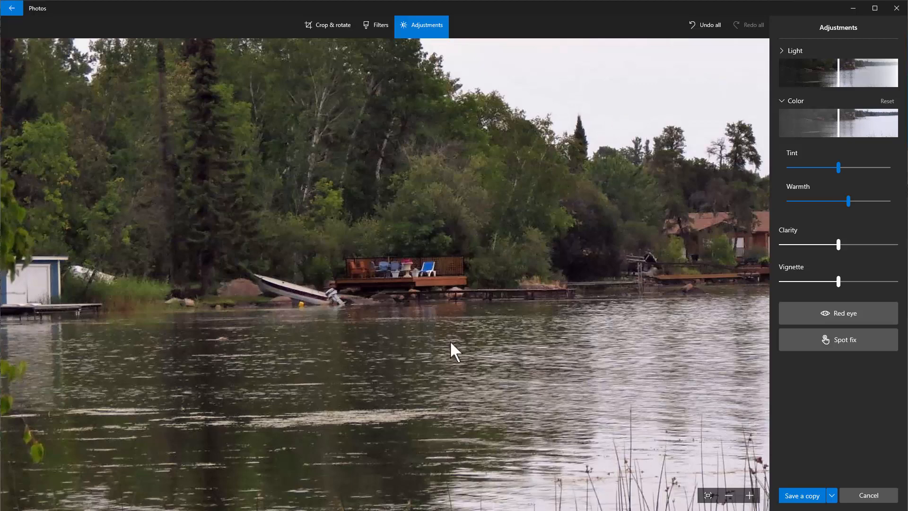
Raise Tint slightly above 0 and fine-tune Warmth to about 25.
left_click(838, 165)
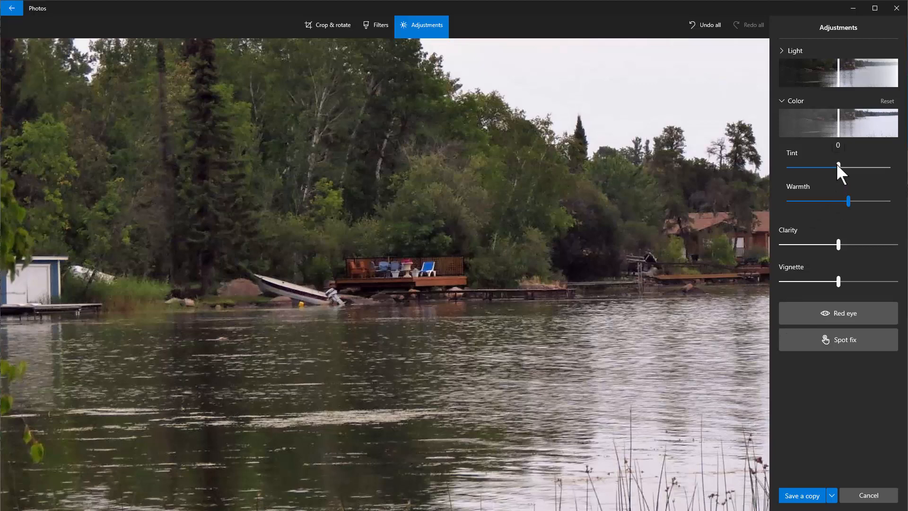
left_click_drag(838, 164, 856, 169)
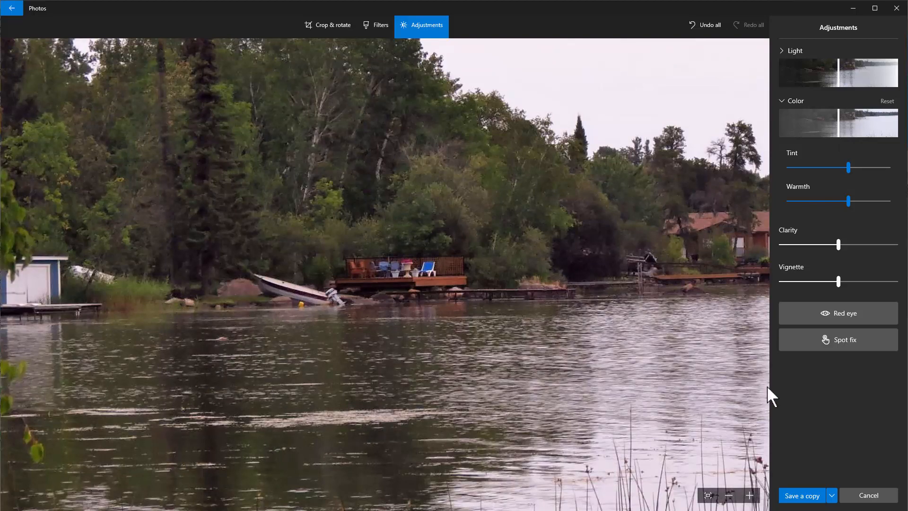
scroll(565, 256, "down", 2)
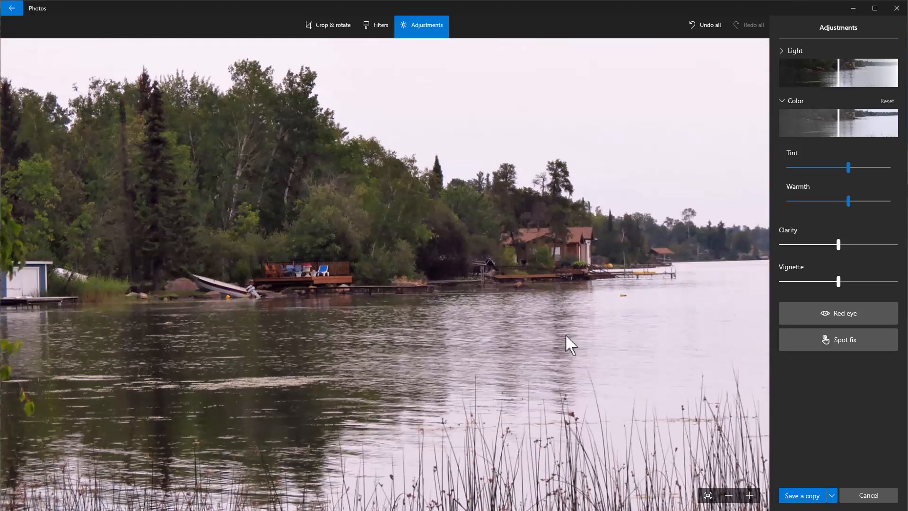
left_click_drag(849, 197, 849, 198)
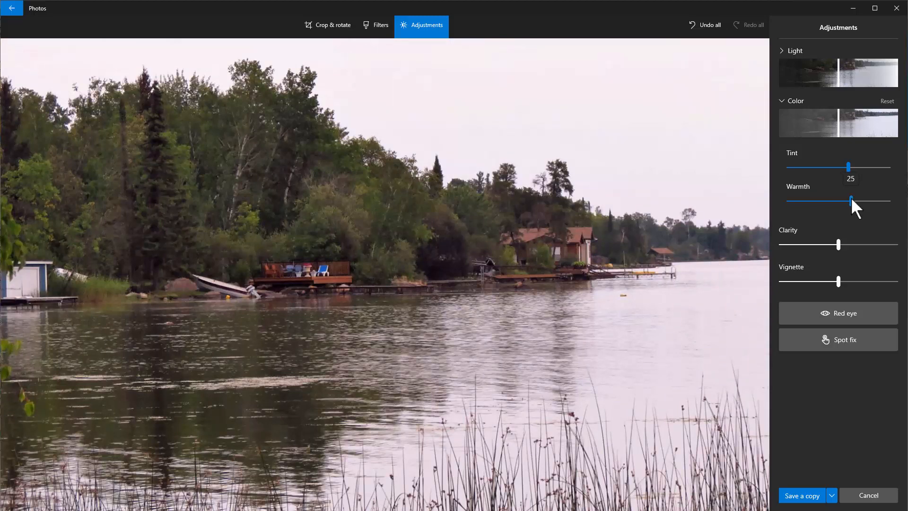
left_click_drag(850, 197, 851, 197)
scroll(630, 404, "down", 1)
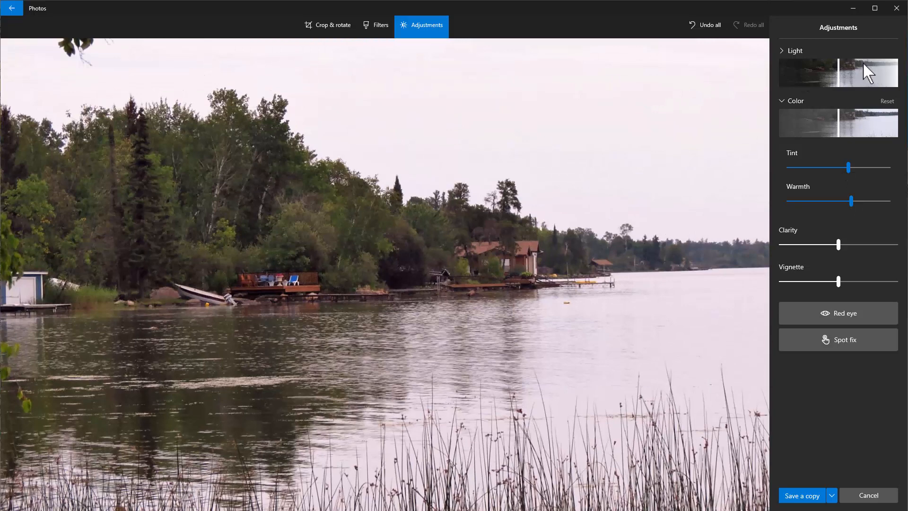
Expand the Light settings of the lake photo and lower the overall Light level slightly below 0.
left_click(799, 55)
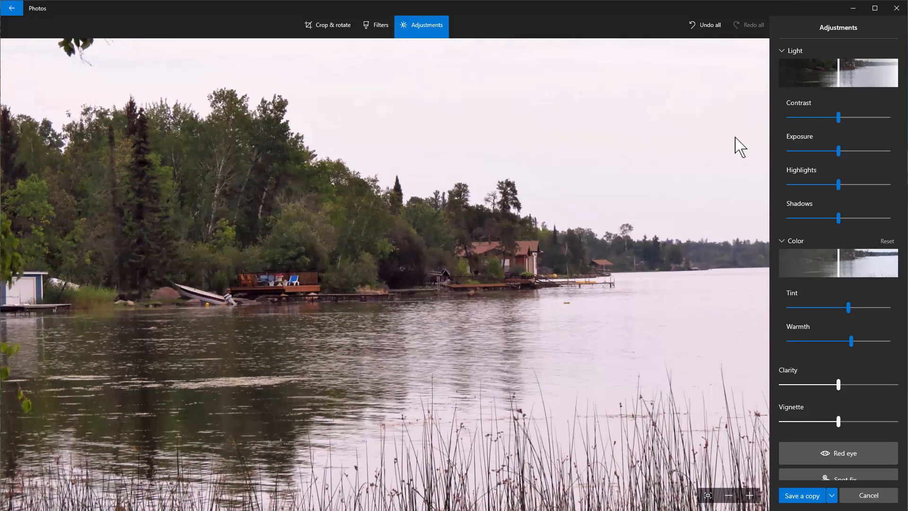
scroll(353, 385, "down", 1)
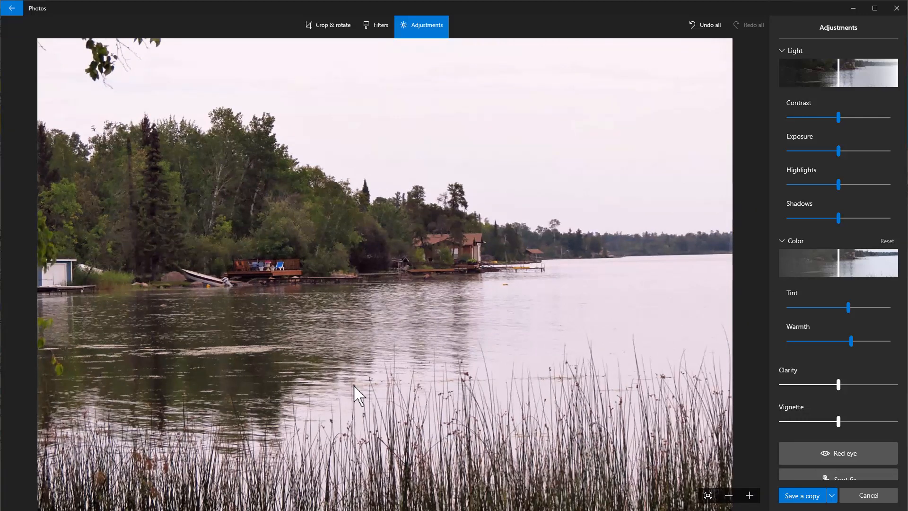
scroll(353, 385, "up", 1)
scroll(353, 385, "down", 1)
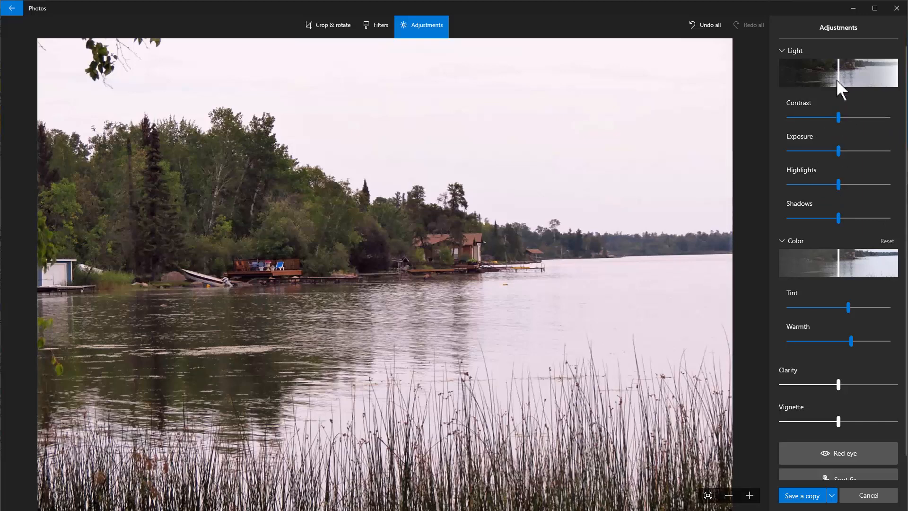
left_click_drag(838, 79, 836, 78)
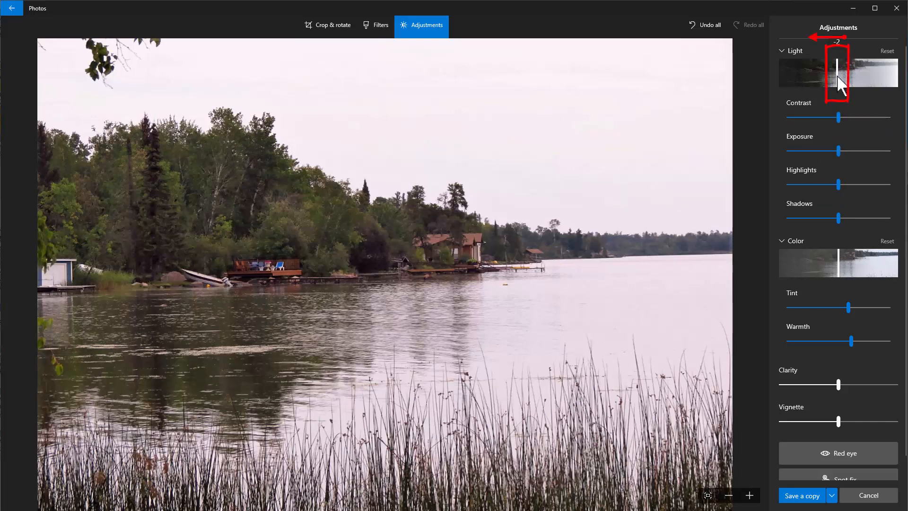
left_click_drag(837, 76, 832, 76)
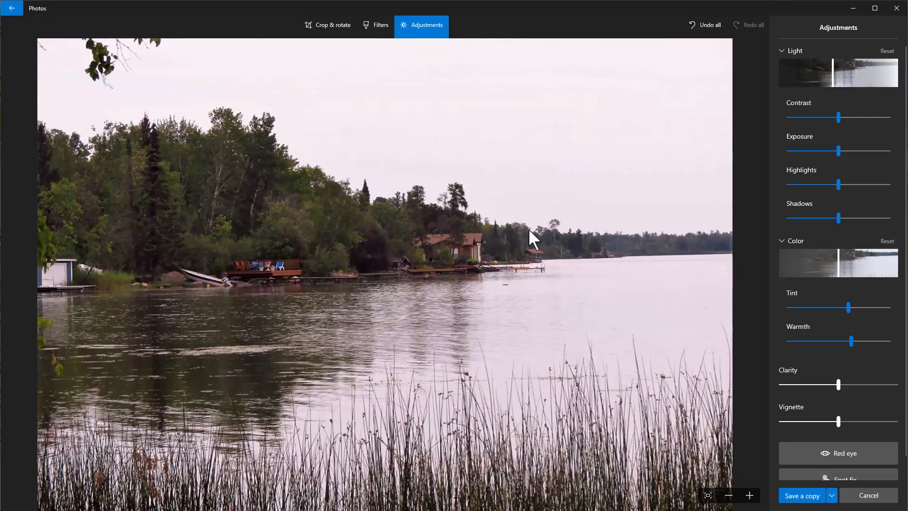
scroll(415, 308, "down", 1)
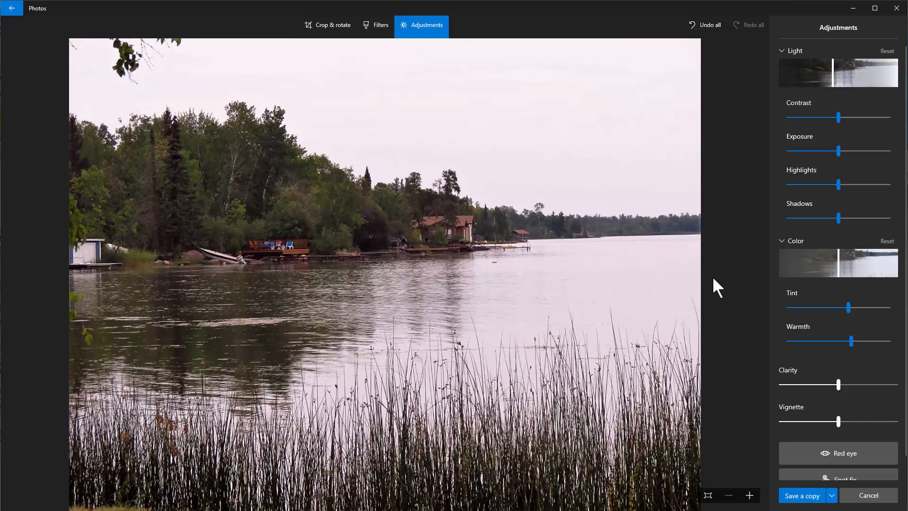
Compare the lake photo with and without all its adjustments, and fine-tune Clarity.
left_click(703, 25)
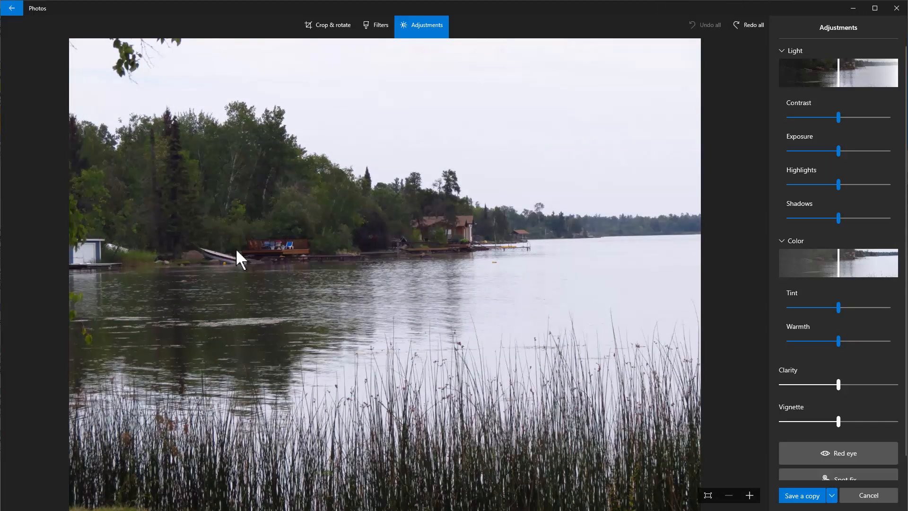
left_click(751, 23)
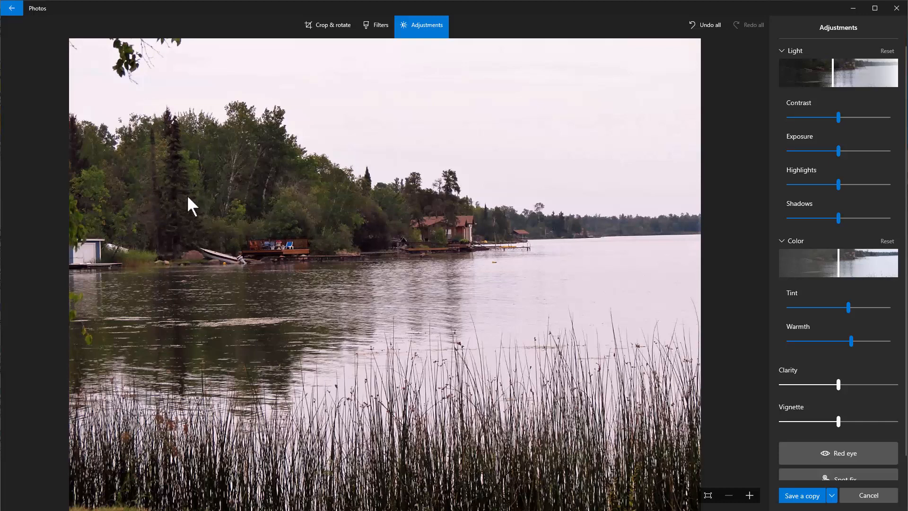
left_click(706, 25)
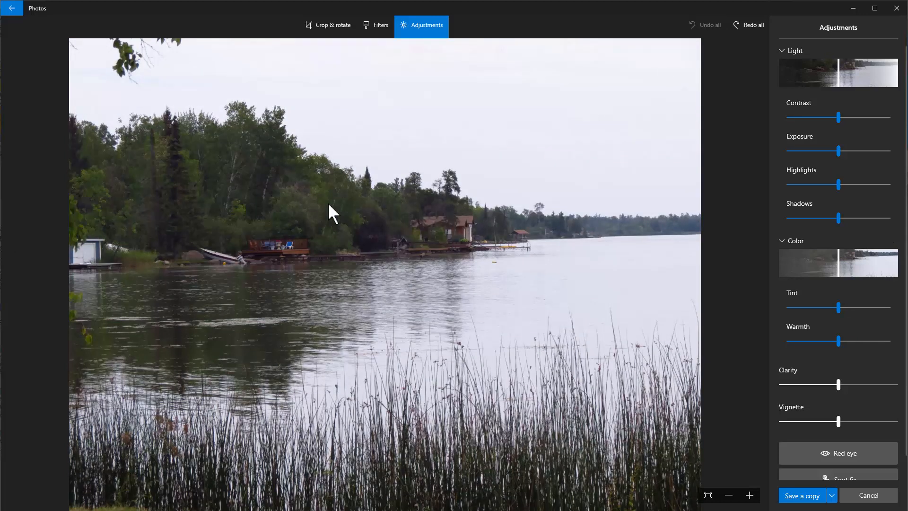
left_click(757, 23)
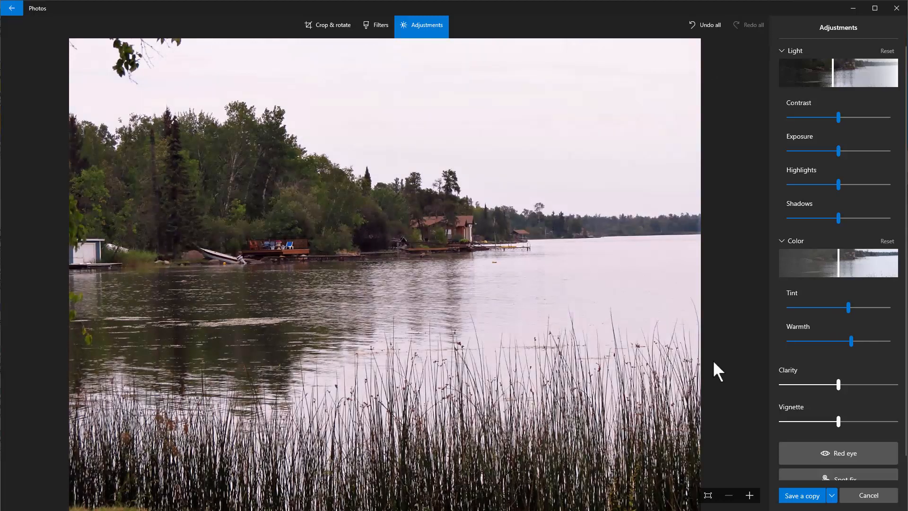
mouse_move(835, 396)
left_mouse_down()
mouse_move(849, 396)
mouse_move(839, 392)
left_mouse_up()
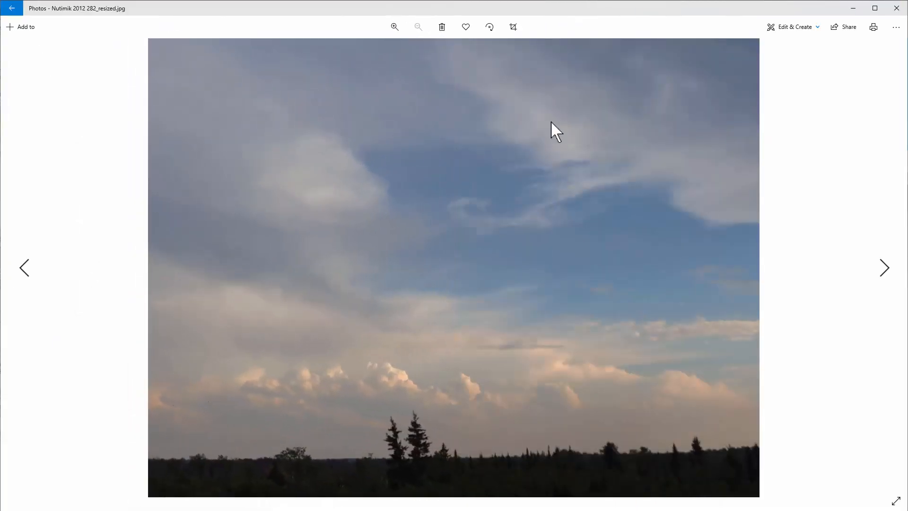
Edit Nutimik 2012 282_resized.jpg with automatic enhancement and lower the enhancement strength slightly.
left_click(796, 28)
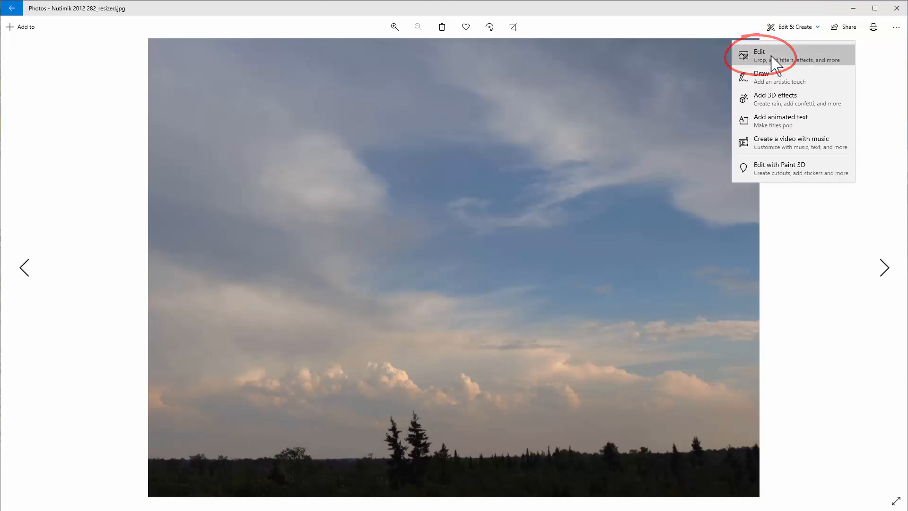
left_click(780, 57)
left_click(377, 30)
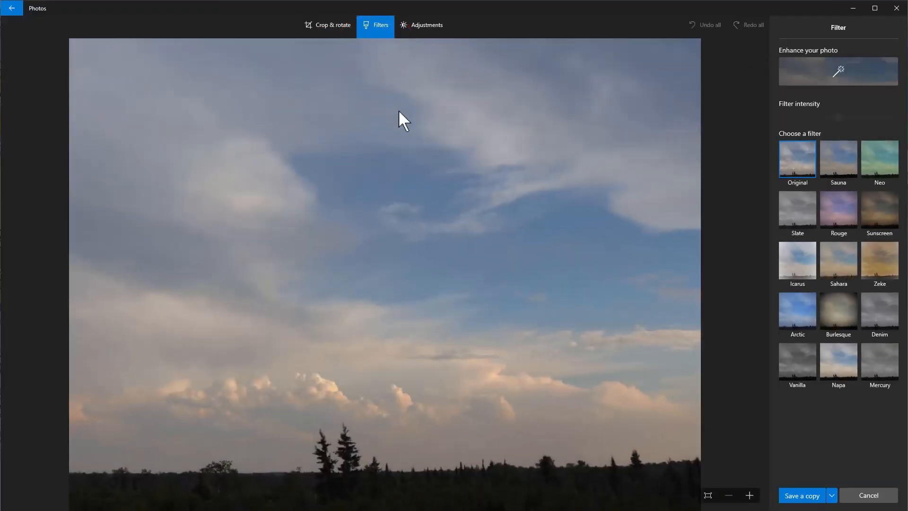
left_click(827, 82)
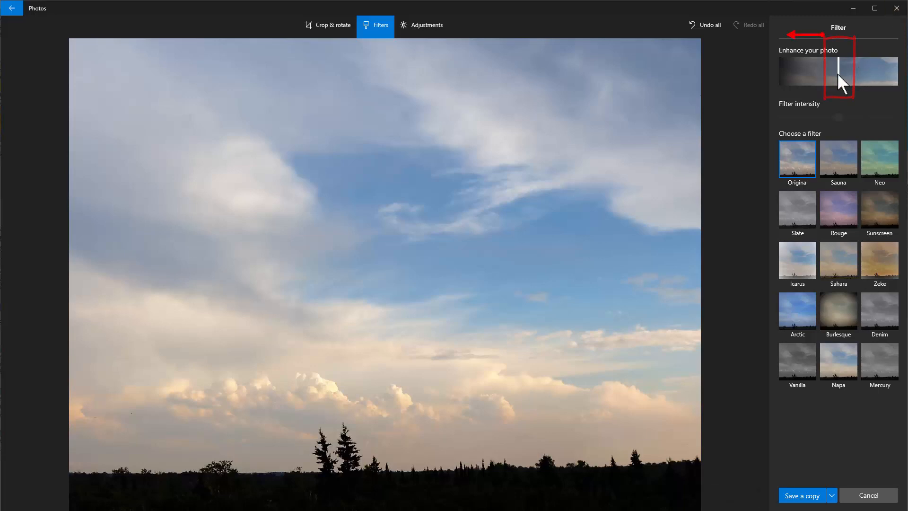
mouse_move(838, 73)
left_click_drag(838, 74, 826, 74)
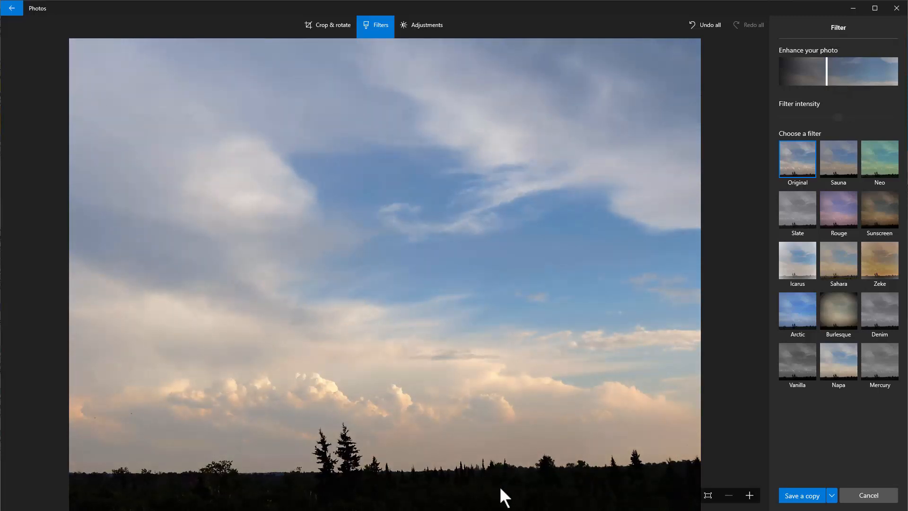
Open the sky photo's adjustments and expand the Color settings to show Tint and Warmth.
left_click(427, 26)
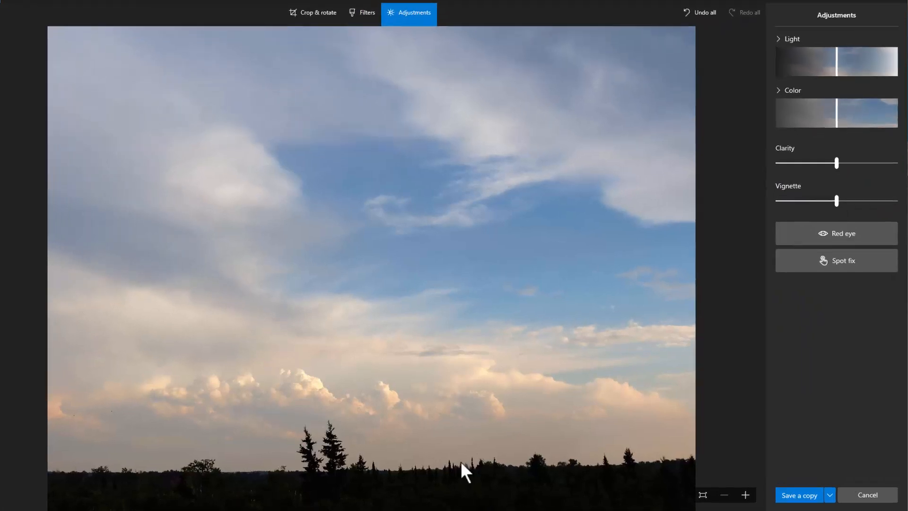
mouse_move(835, 115)
left_mouse_down()
mouse_move(905, 98)
mouse_move(855, 92)
mouse_move(905, 97)
mouse_move(833, 98)
left_mouse_up()
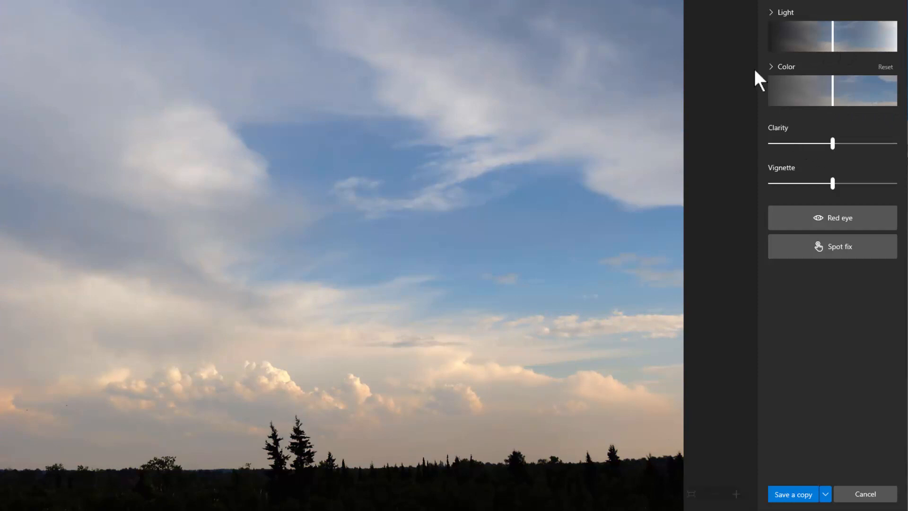
left_click(770, 66)
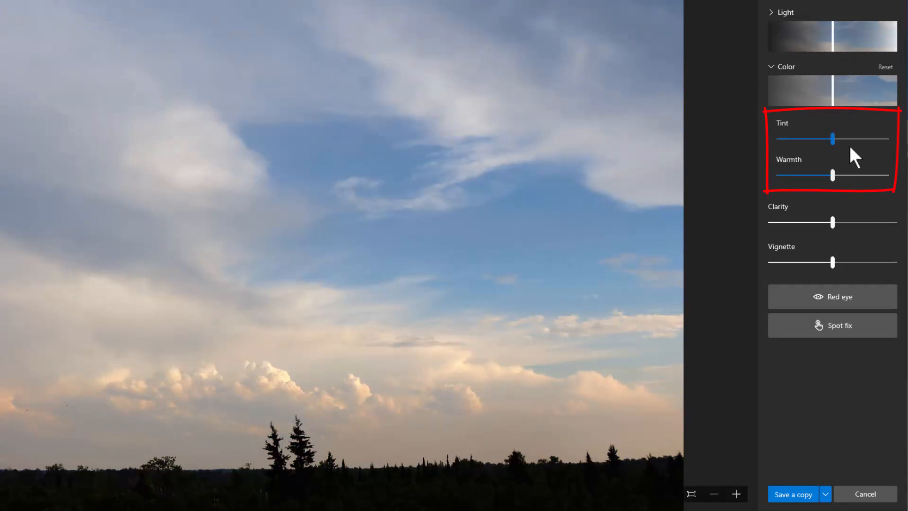
Try Tint and Warmth at about halfway above 0 on the sky photo, and reset Color.
key("Tab")
left_click_drag(833, 138, 859, 136)
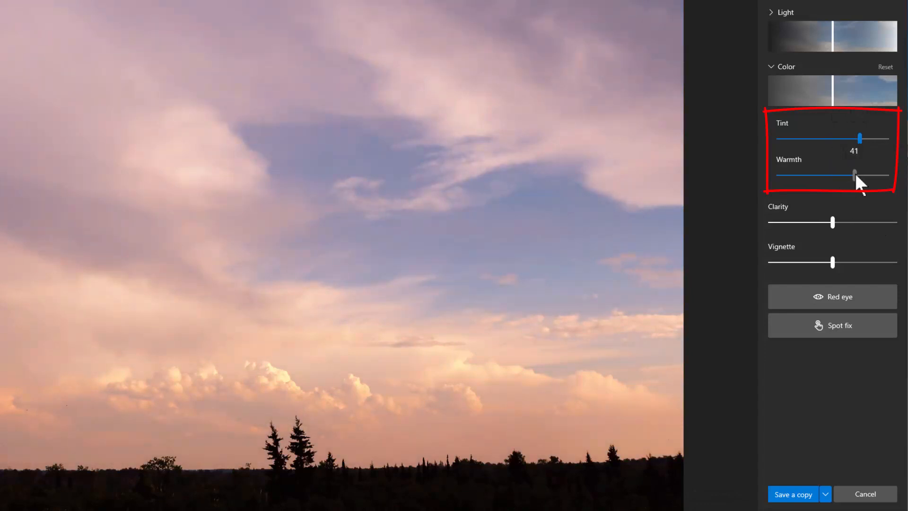
left_click_drag(859, 175, 860, 175)
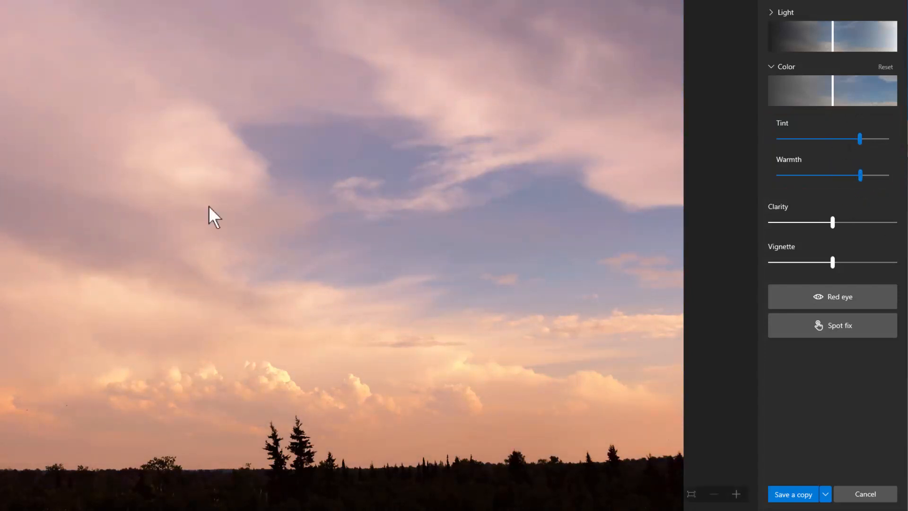
left_click(885, 69)
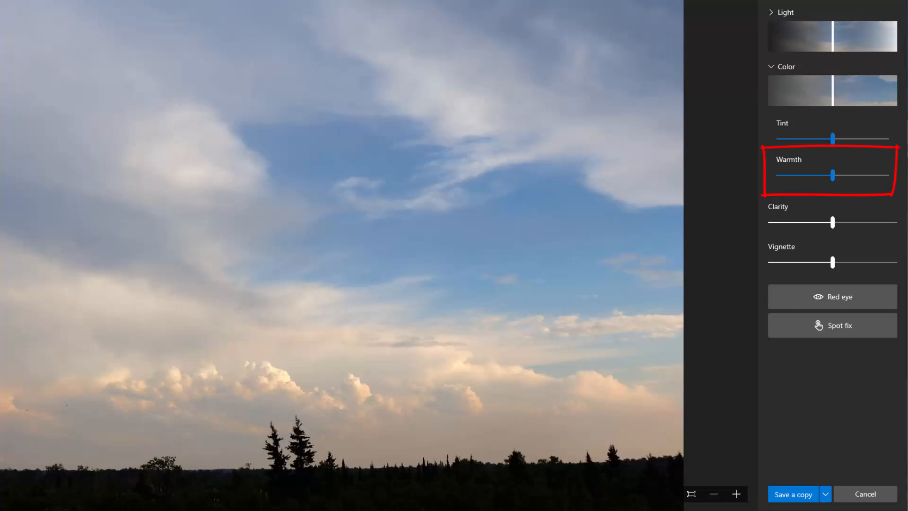
Raise Warmth and Tint slightly above 0, try the overall Color level at about 89, and settle it slightly above 0.
left_click(832, 174)
left_click_drag(831, 176, 835, 177)
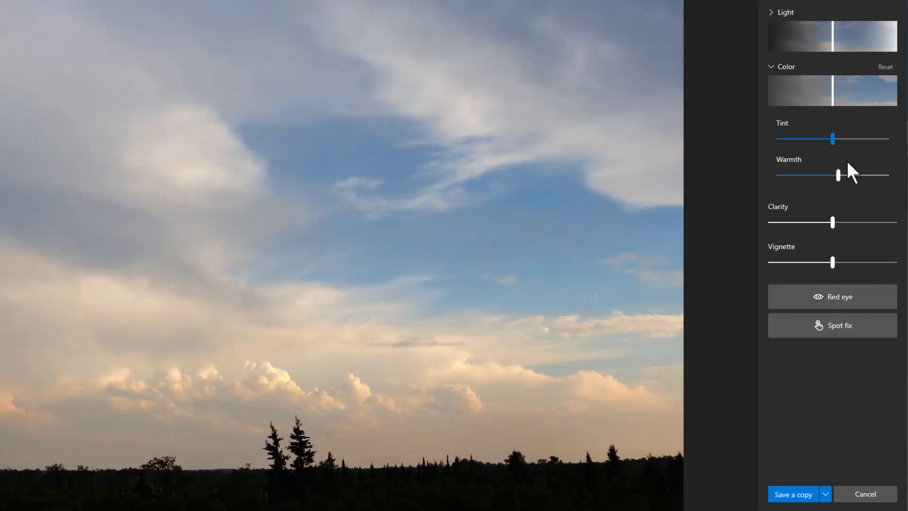
left_click(838, 175)
mouse_move(832, 140)
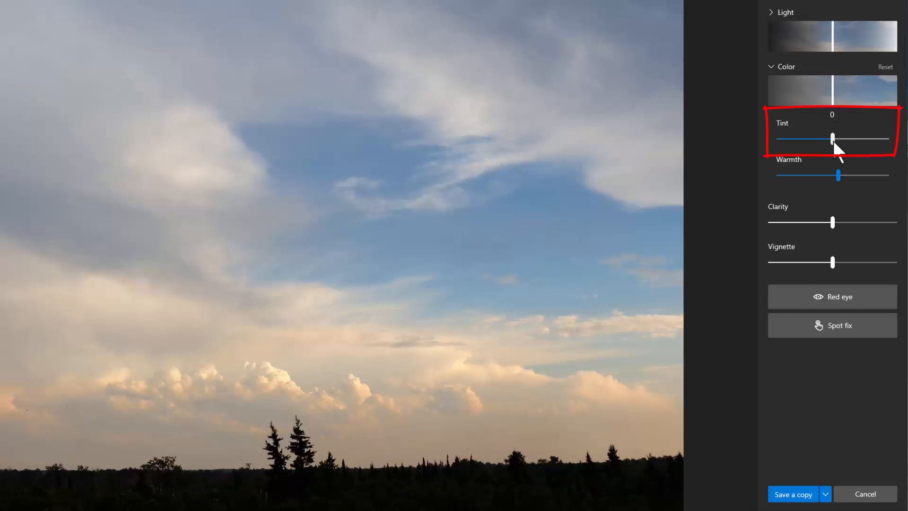
mouse_move(833, 141)
left_mouse_down()
mouse_move(849, 148)
mouse_move(840, 147)
left_mouse_up()
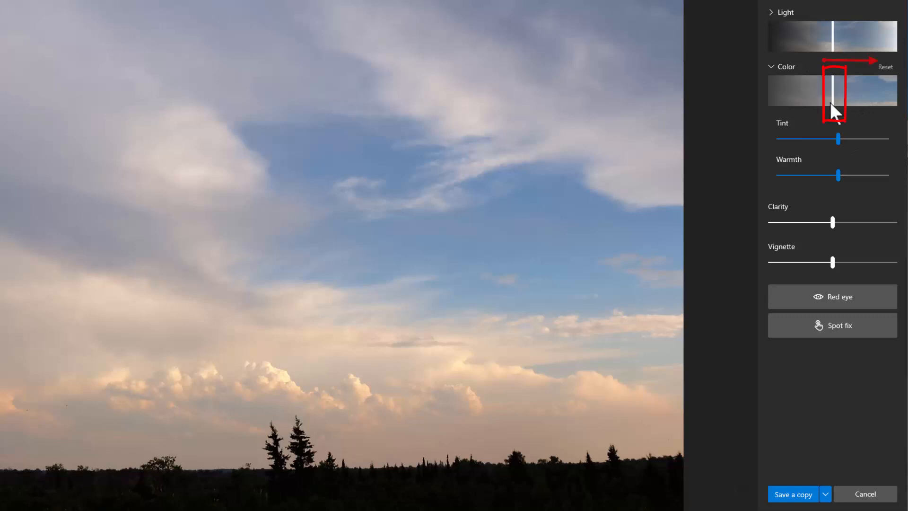
left_click_drag(833, 93, 888, 96)
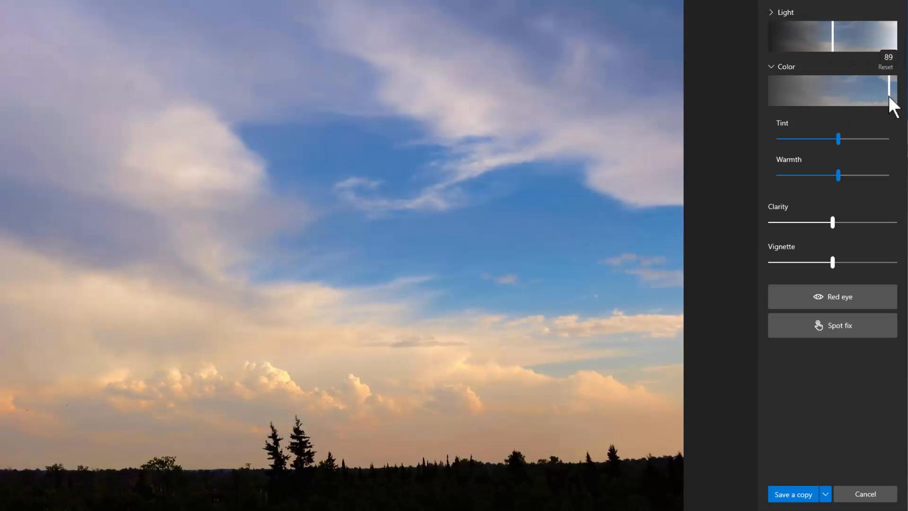
left_click_drag(888, 96, 845, 100)
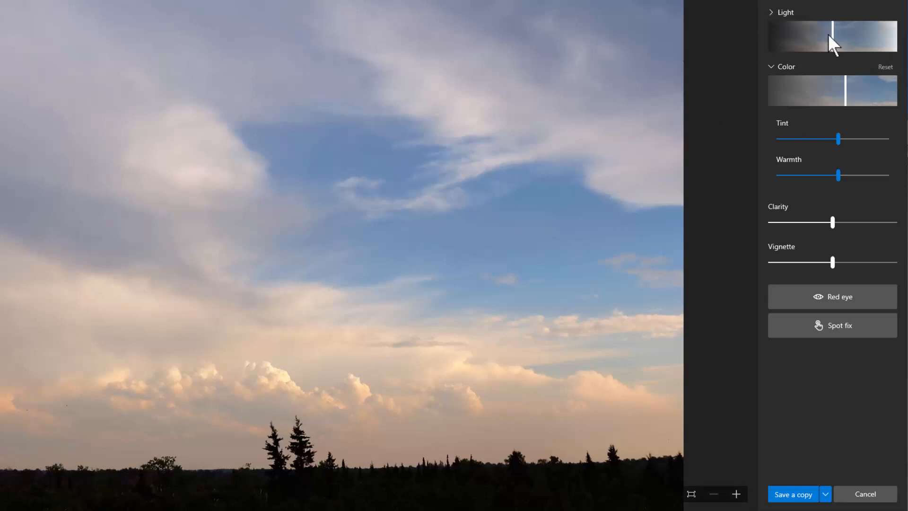
Expand the Light settings, raise Shadows to about 19 for the dark treeline, and lower Highlights slightly below 0.
left_click_drag(828, 34, 833, 52)
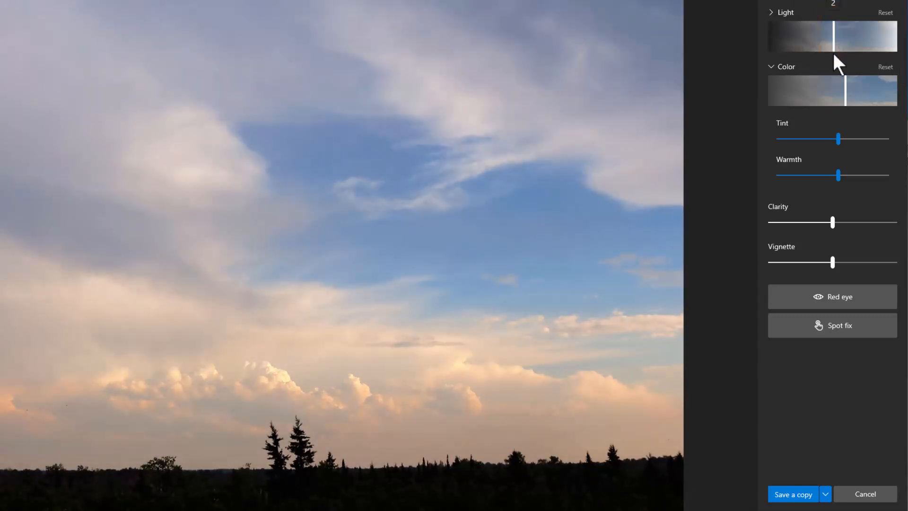
left_click(771, 12)
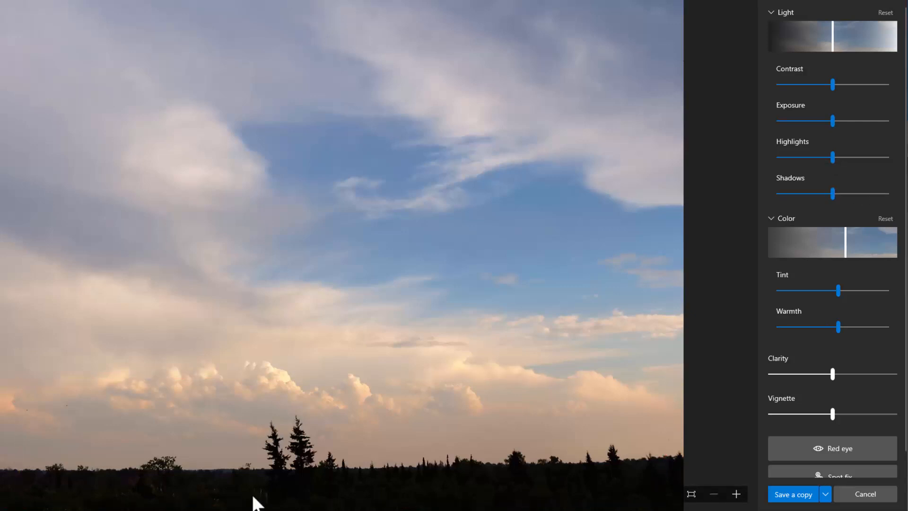
left_click(833, 195)
left_click_drag(832, 195, 896, 195)
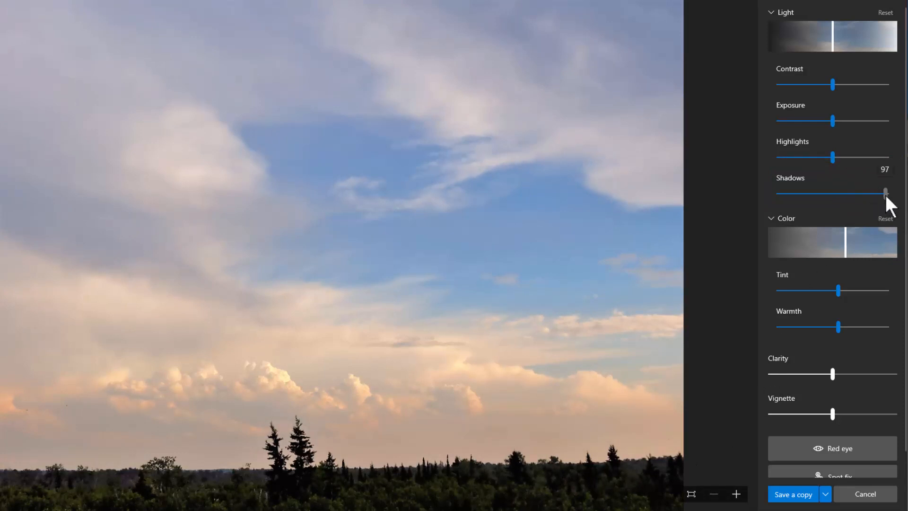
left_click_drag(886, 196, 888, 196)
left_click(887, 194)
left_click_drag(875, 193, 864, 196)
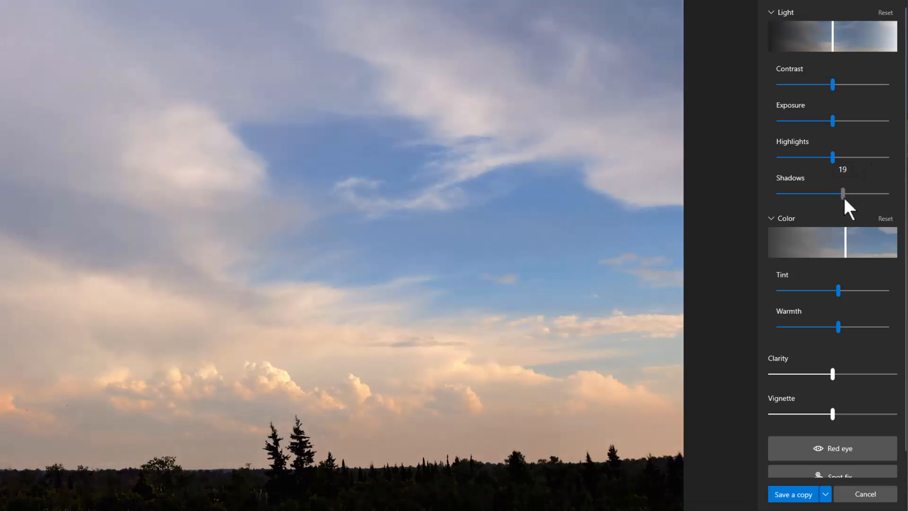
left_click_drag(843, 196, 843, 196)
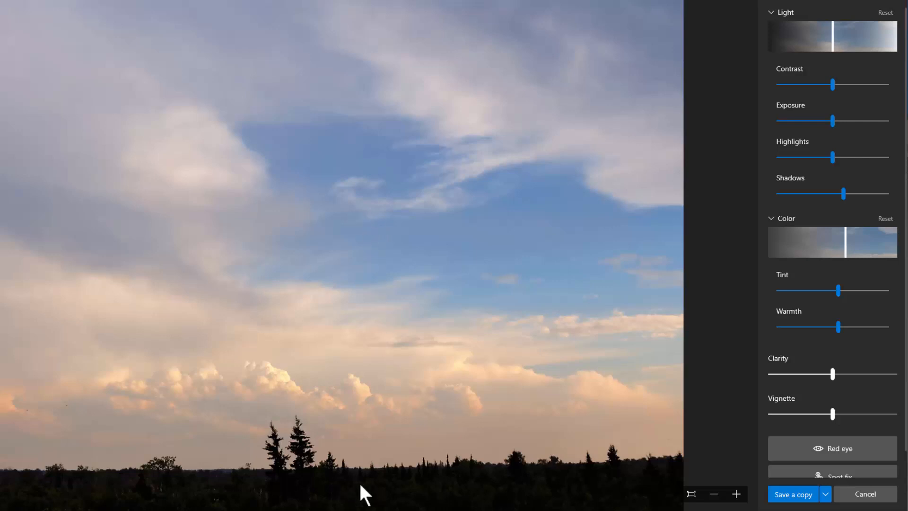
mouse_move(833, 157)
left_mouse_down()
mouse_move(872, 156)
mouse_move(830, 157)
left_mouse_up()
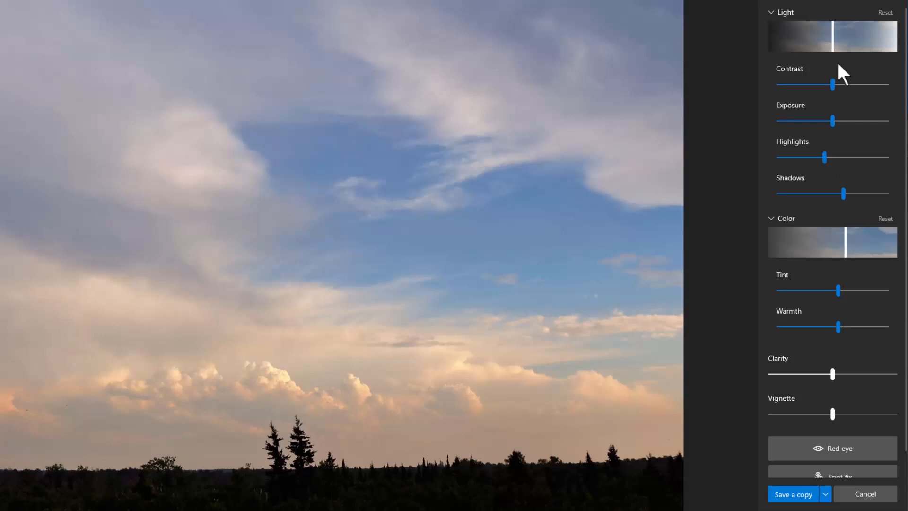
Raise Contrast slightly above 0 and set Exposure to about 10.
left_click(833, 84)
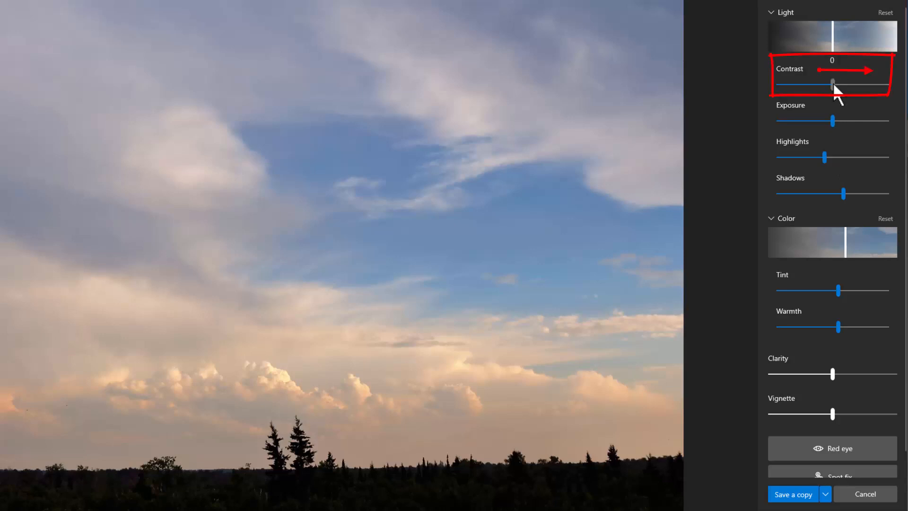
mouse_move(837, 84)
left_mouse_down()
mouse_move(857, 89)
mouse_move(838, 95)
left_mouse_up()
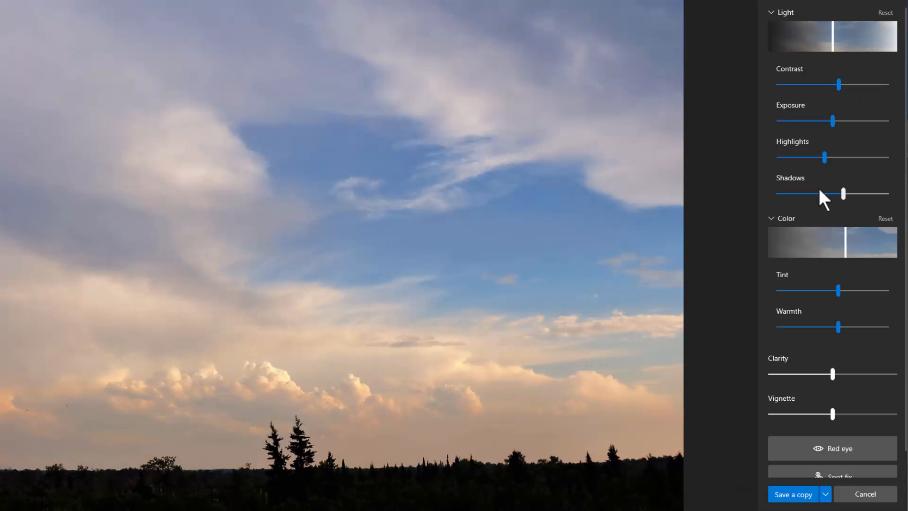
mouse_move(833, 120)
left_mouse_down()
mouse_move(845, 119)
mouse_move(834, 121)
left_mouse_up()
left_click_drag(835, 121, 839, 122)
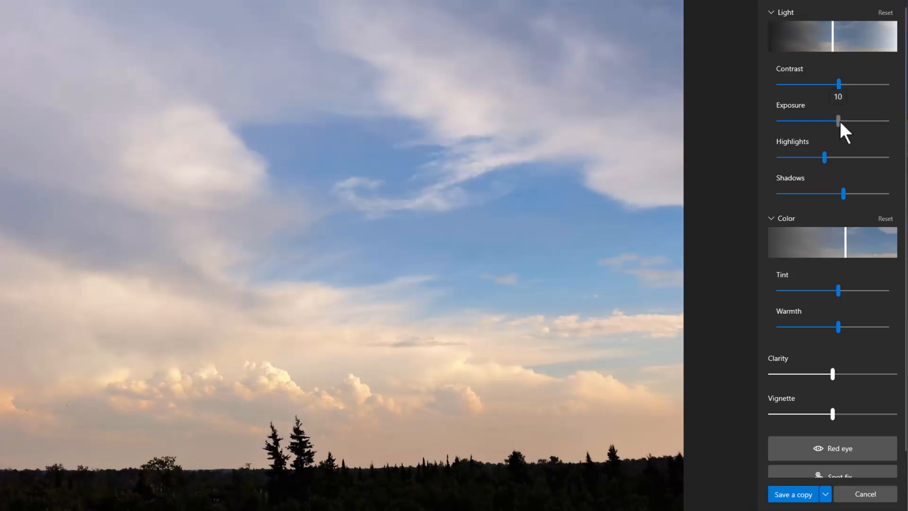
Try Exposure at about -9 on the sky photo, settle it slightly above 0, and compare with the unedited photo.
left_click_drag(835, 121, 831, 122)
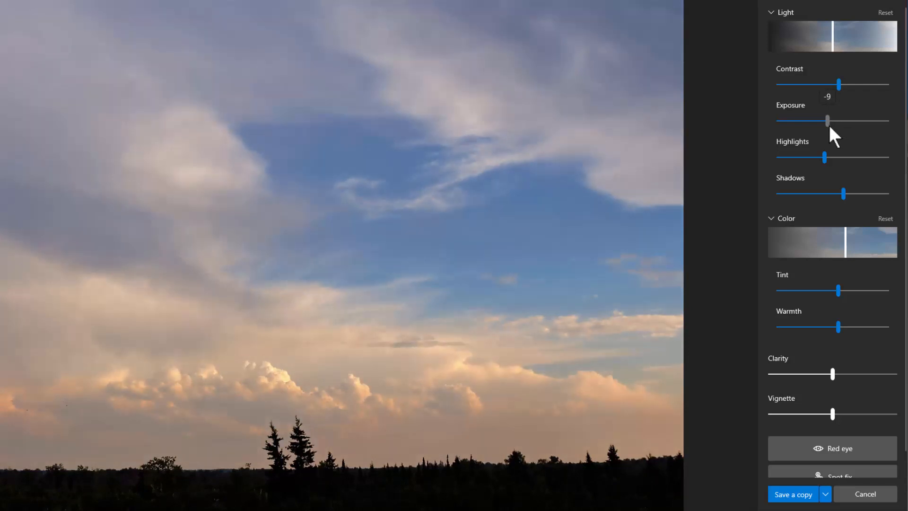
mouse_move(827, 122)
left_mouse_down()
mouse_move(840, 128)
mouse_move(830, 129)
mouse_move(835, 135)
left_mouse_up()
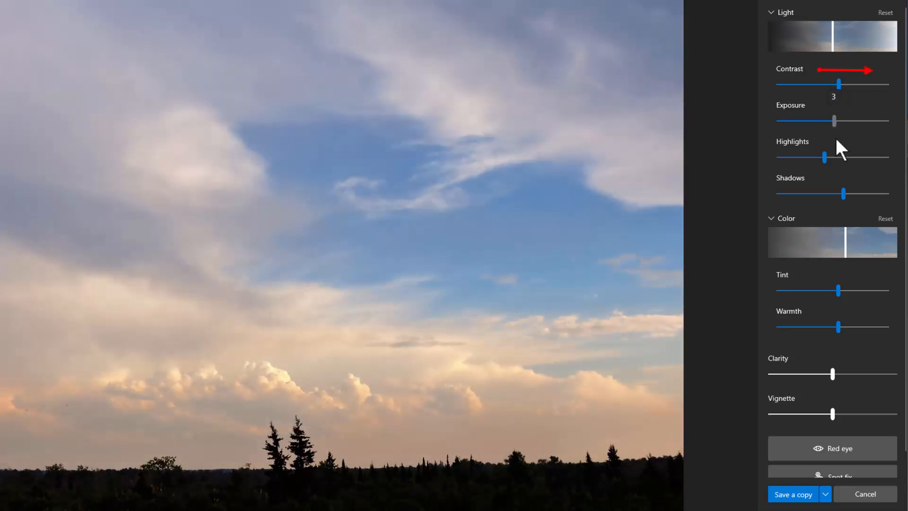
left_click_drag(837, 140, 837, 140)
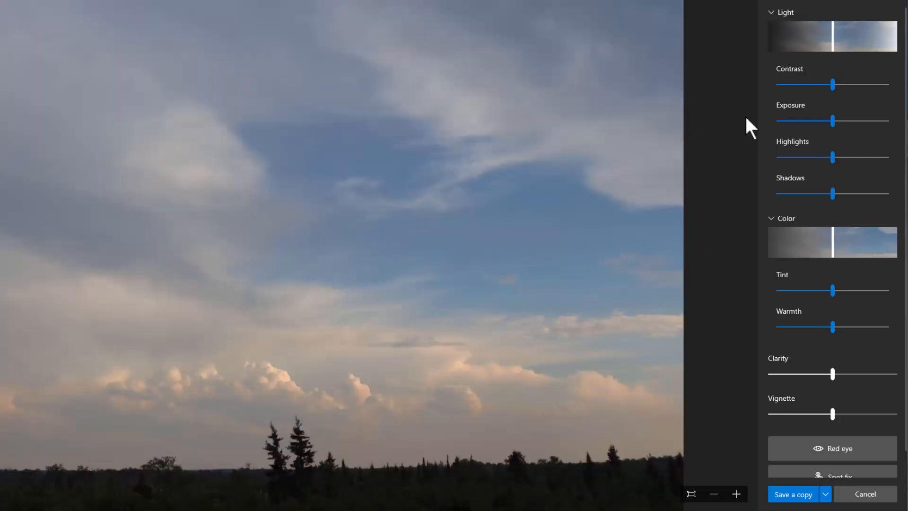
left_click(733, 1)
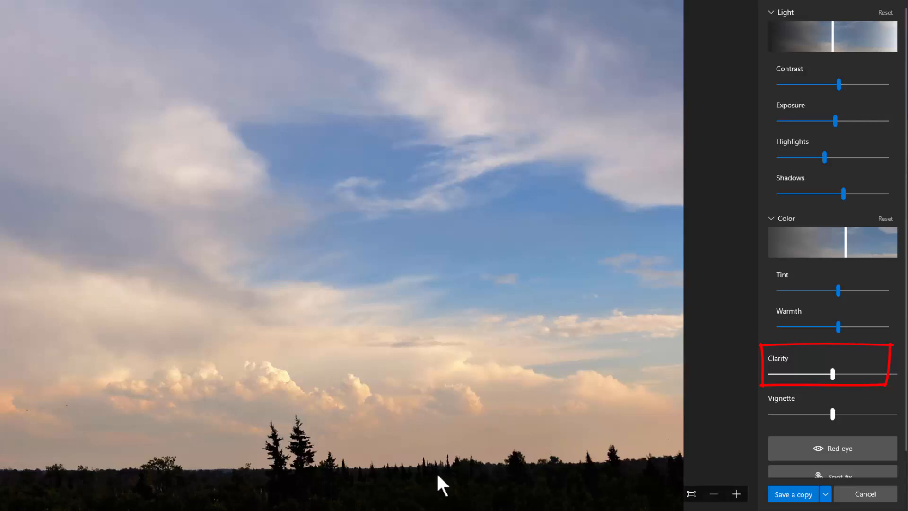
Try Clarity at its maximum on the sky photo, inspect the treeline up close, and bring Clarity back to about 0.
left_click_drag(832, 375, 895, 374)
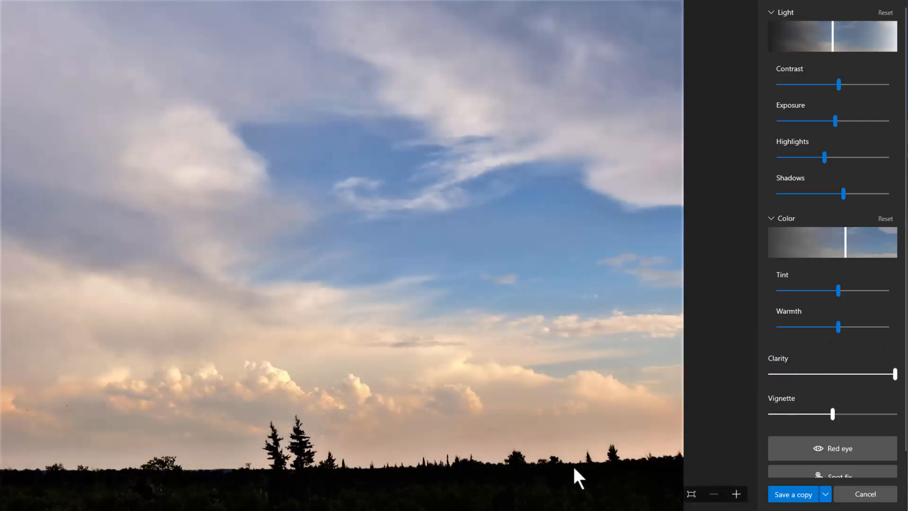
scroll(411, 469, "up", 2)
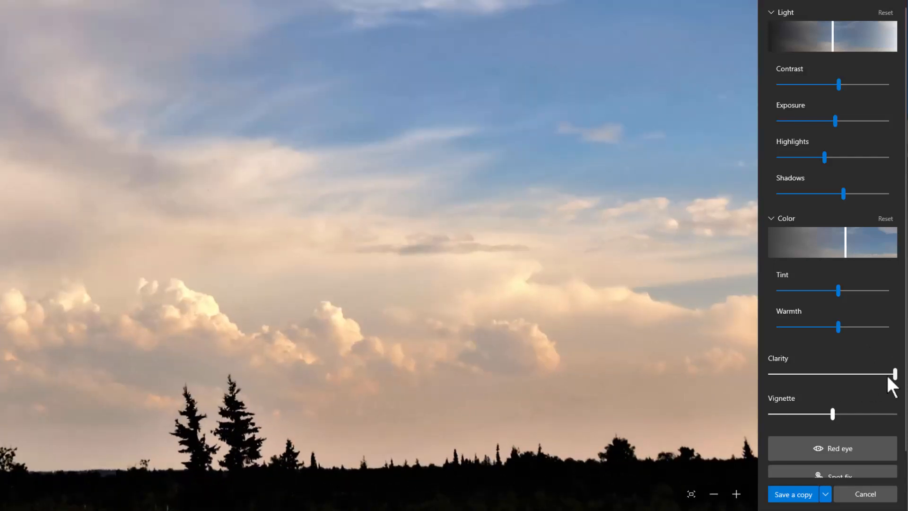
mouse_move(892, 374)
left_mouse_down()
mouse_move(847, 376)
mouse_move(905, 382)
left_mouse_up()
left_click_drag(889, 371, 833, 387)
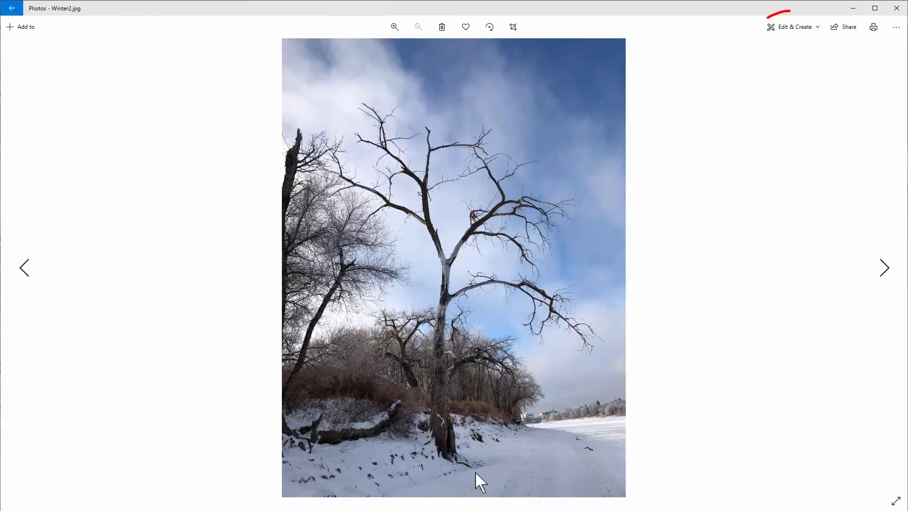
Open Winter2.jpg for editing and show its enhancement and filter options.
left_click(787, 29)
left_click(778, 57)
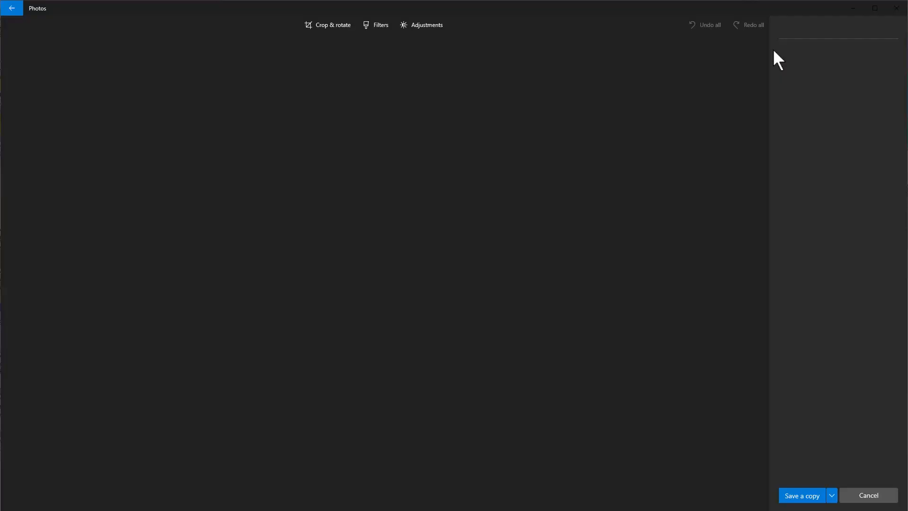
left_click(374, 25)
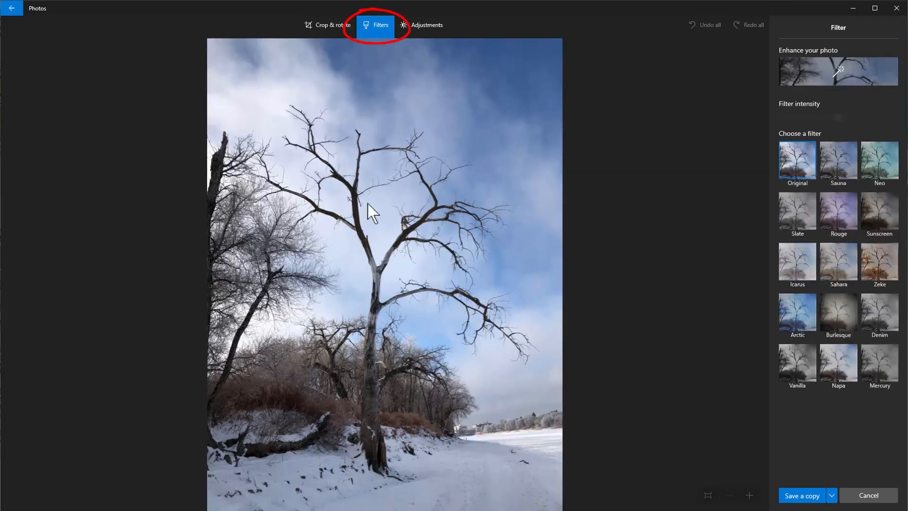
Try the automatic enhancement at 50 on the winter photo and undo it.
left_click(838, 70)
left_click_drag(837, 69, 838, 69)
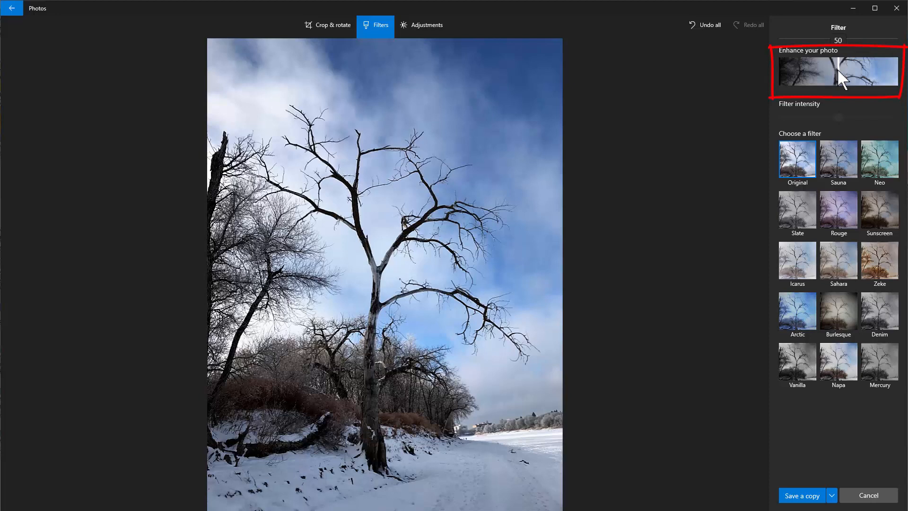
left_click_drag(837, 69, 837, 69)
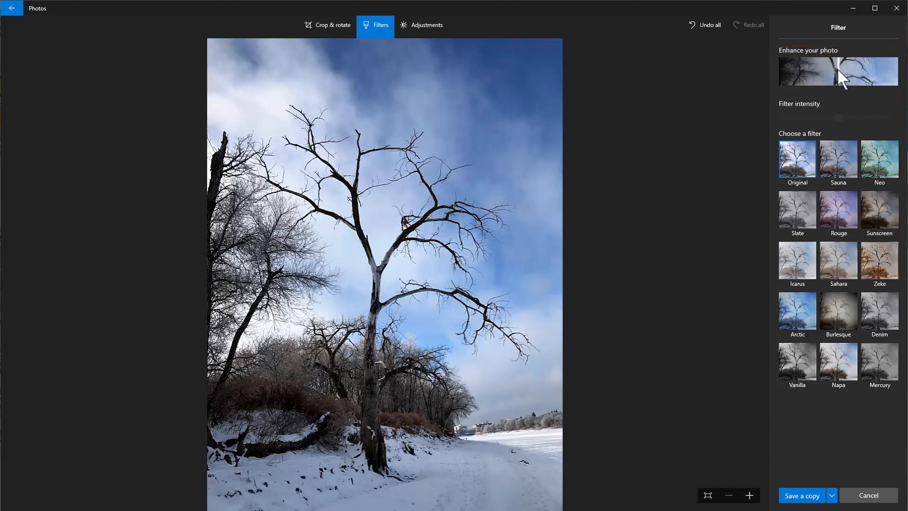
left_click(717, 25)
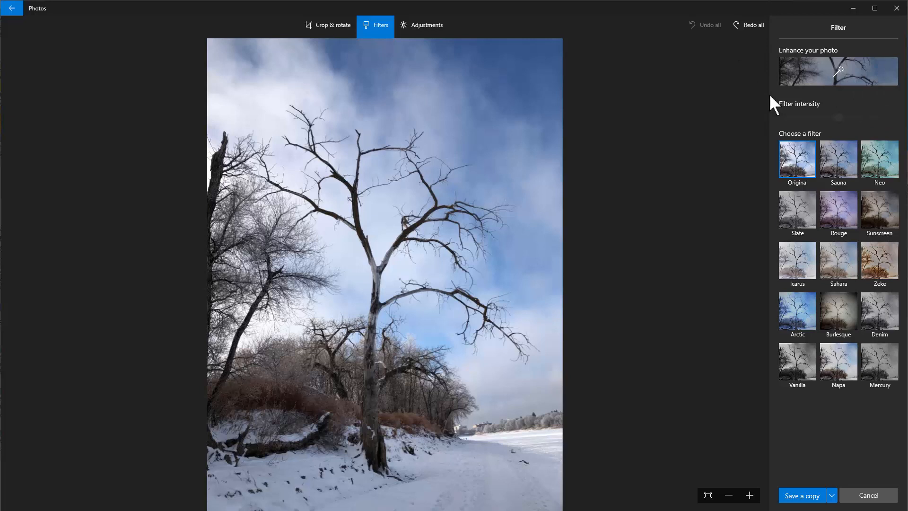
Switch the winter photo to manual adjustments, try the overall Color level at its maximum, and reset Color.
left_click(412, 28)
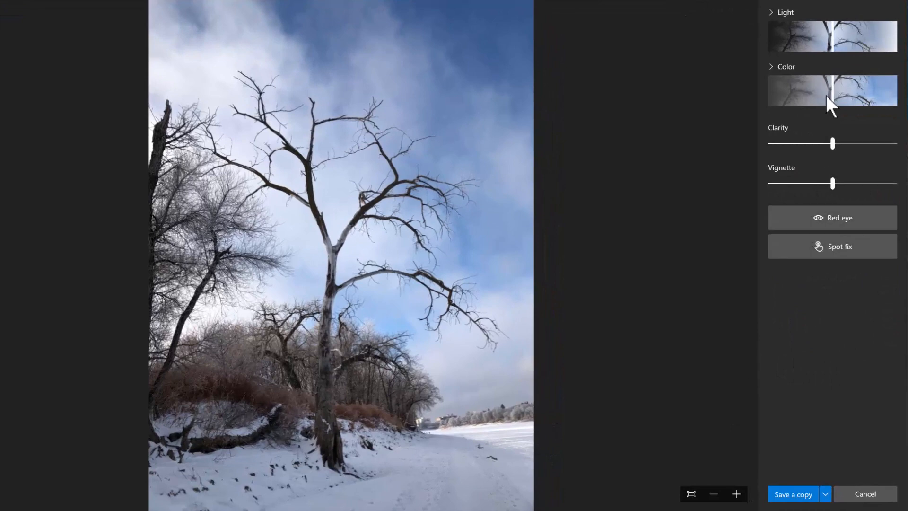
mouse_move(907, 100)
left_mouse_down()
mouse_move(875, 111)
mouse_move(907, 114)
left_mouse_up()
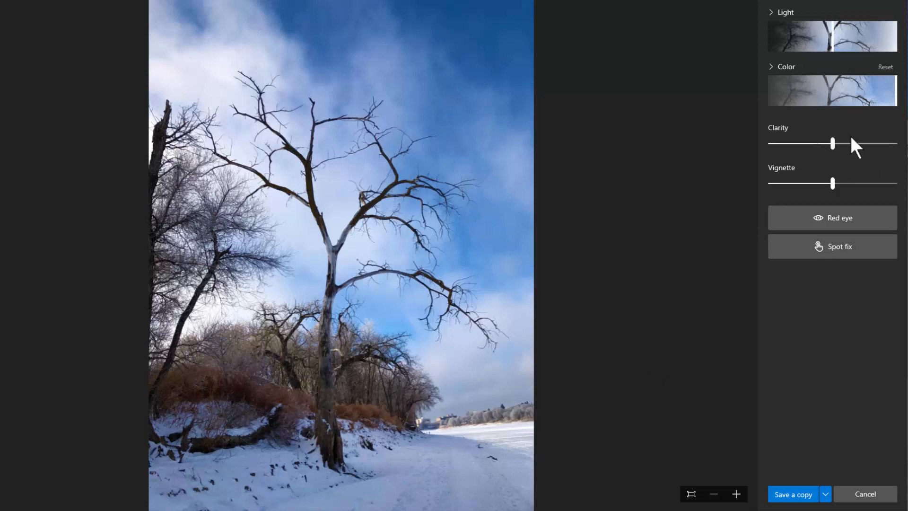
left_click(889, 67)
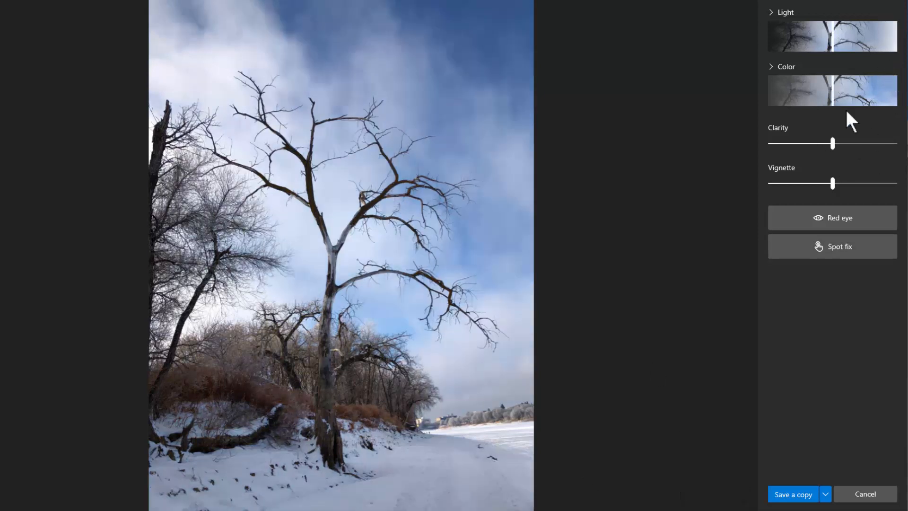
Expand the Color settings, try Tint and Warmth at about 49, inspect the snow up close, and reset Color.
left_click(771, 66)
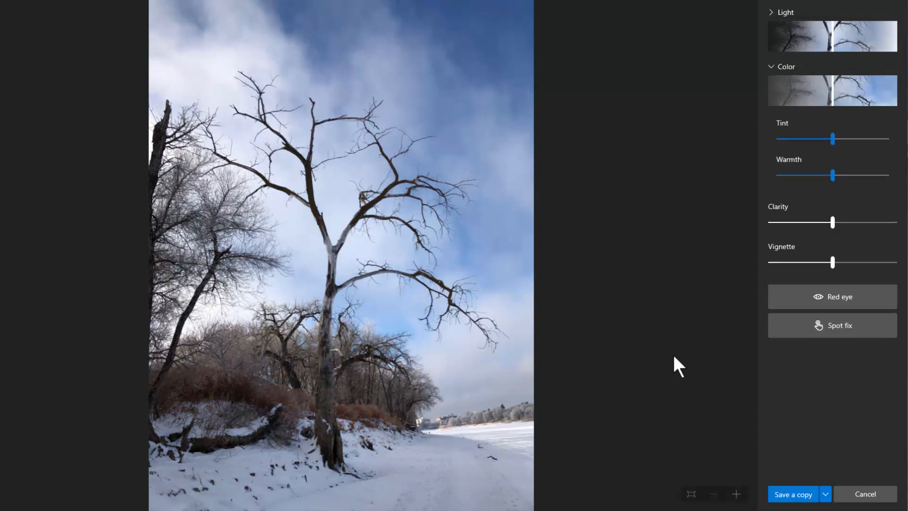
scroll(365, 414, "up", 2)
scroll(365, 413, "up", 2)
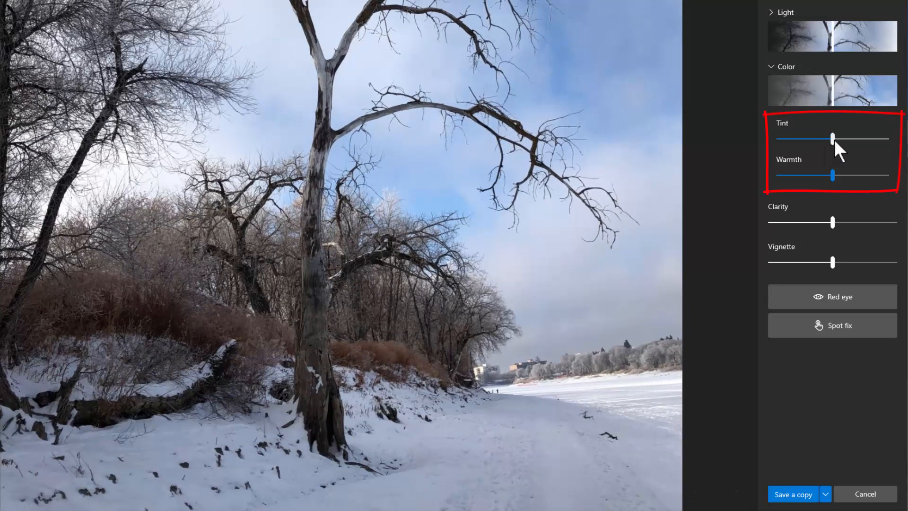
left_click_drag(833, 138, 860, 137)
left_click_drag(833, 176, 860, 181)
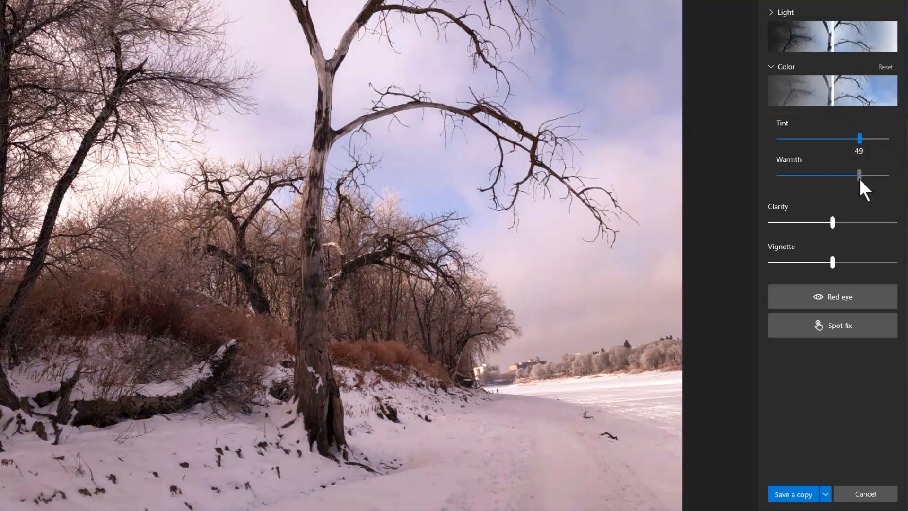
left_click(455, 433)
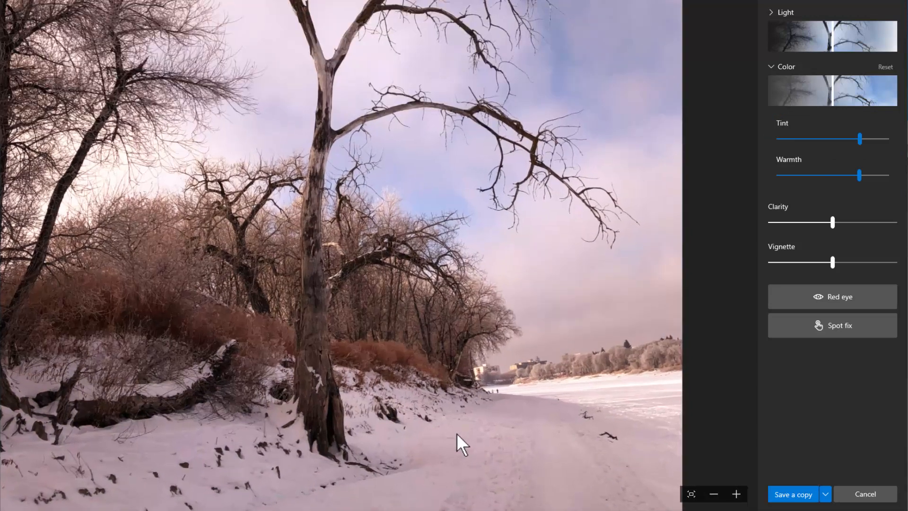
left_click(456, 433)
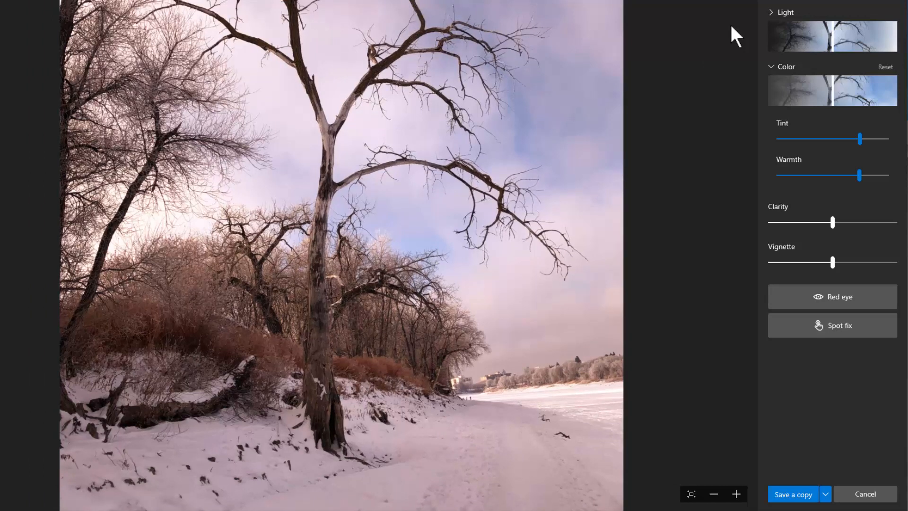
left_click(885, 66)
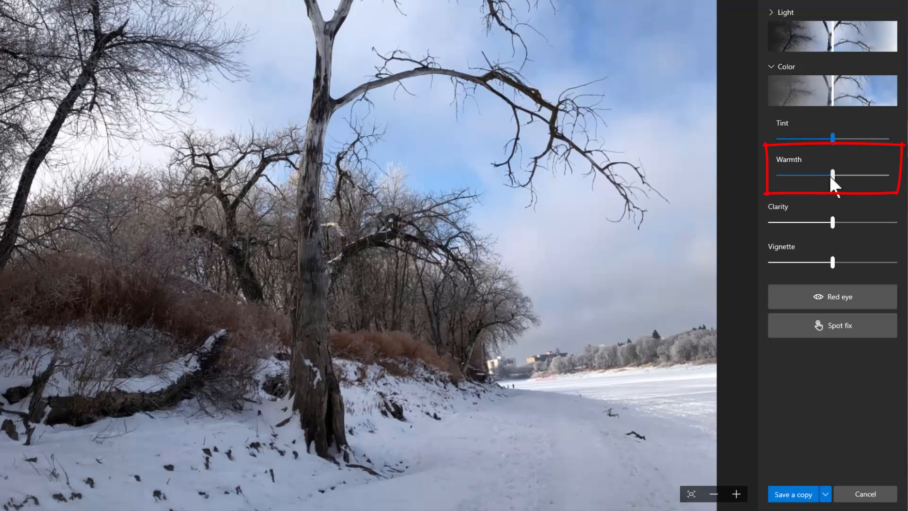
Try Warmth at about halfway above 0 on the winter photo and settle it lower, moderately above 0.
mouse_move(833, 174)
left_click_drag(833, 174, 860, 175)
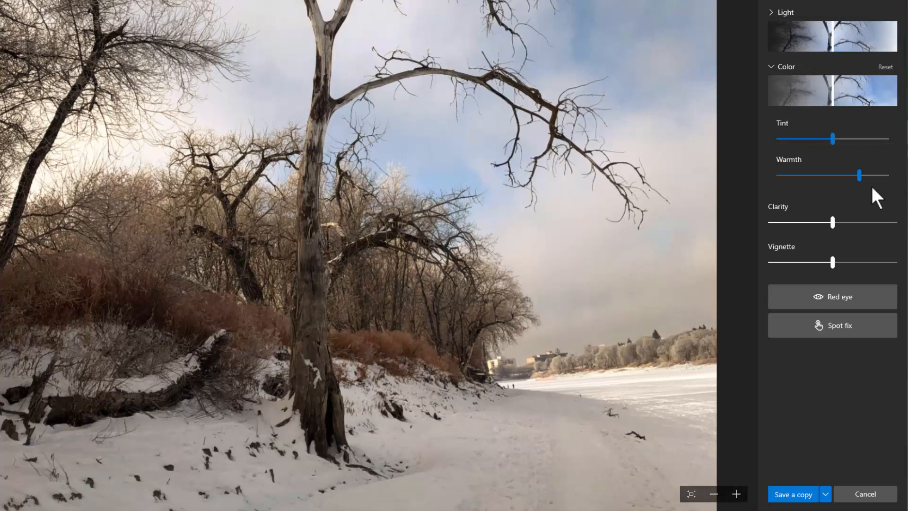
left_click_drag(859, 175, 857, 174)
left_click_drag(845, 175, 843, 175)
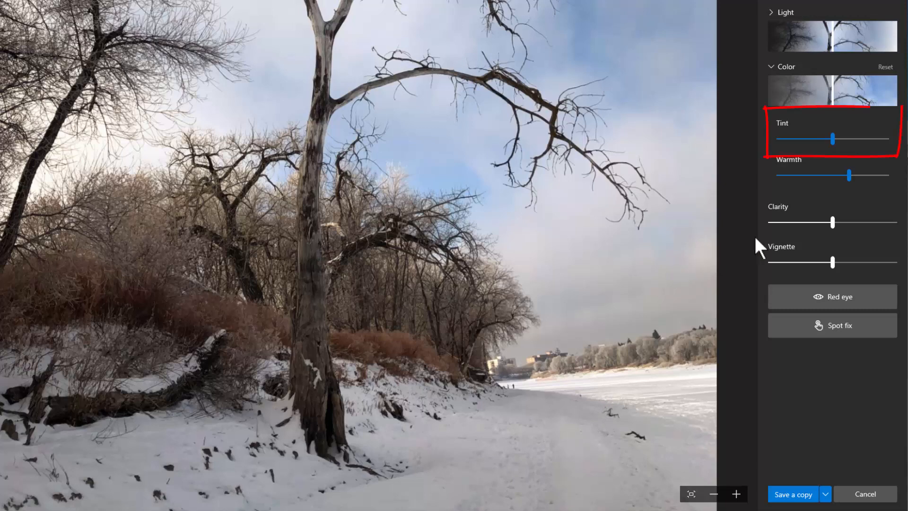
Raise Tint slightly above 0 and compare the corrected snow colour with the uncorrected one, keeping the correction.
mouse_move(832, 139)
left_mouse_down()
mouse_move(856, 138)
mouse_move(858, 147)
mouse_move(844, 149)
left_mouse_up()
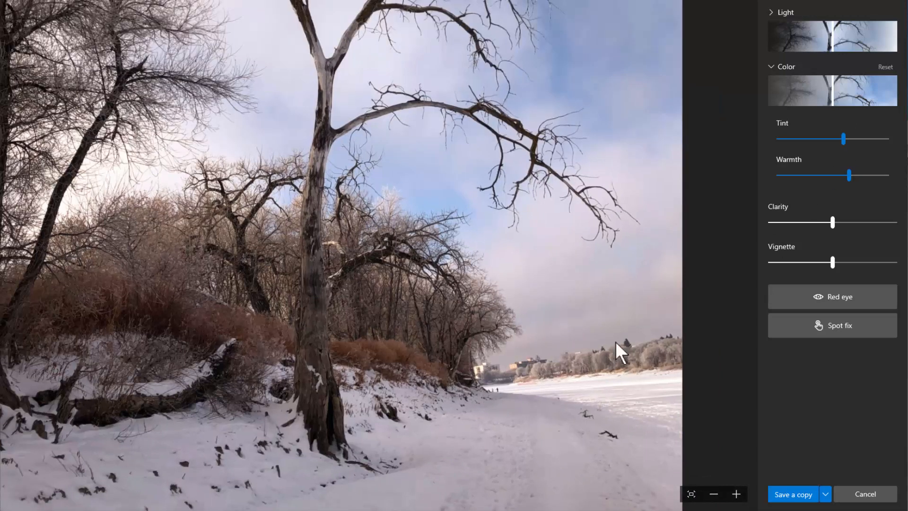
left_click(885, 66)
key("ctrl+z")
scroll(547, 469, "down", 1)
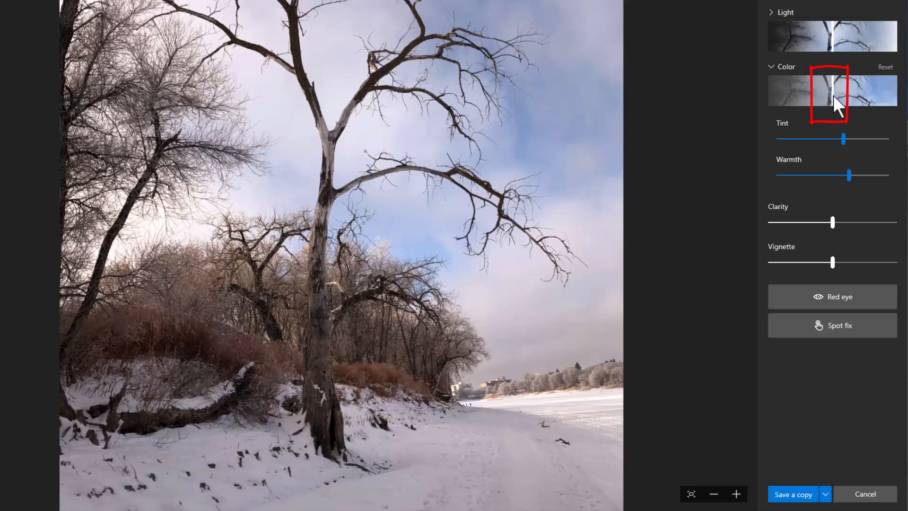
Raise the winter photo's overall Color level slightly above 0 and lower the overall Light level slightly below 0.
left_click_drag(834, 95, 846, 94)
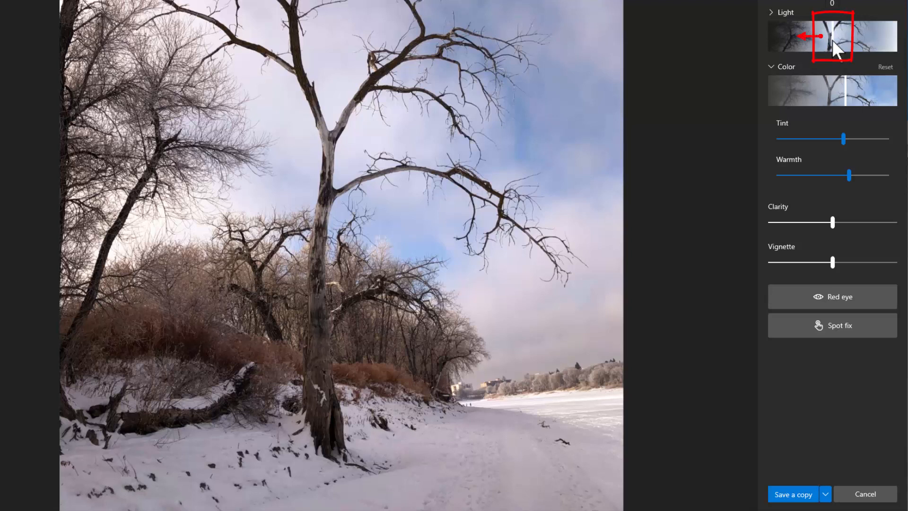
left_click_drag(832, 40, 825, 42)
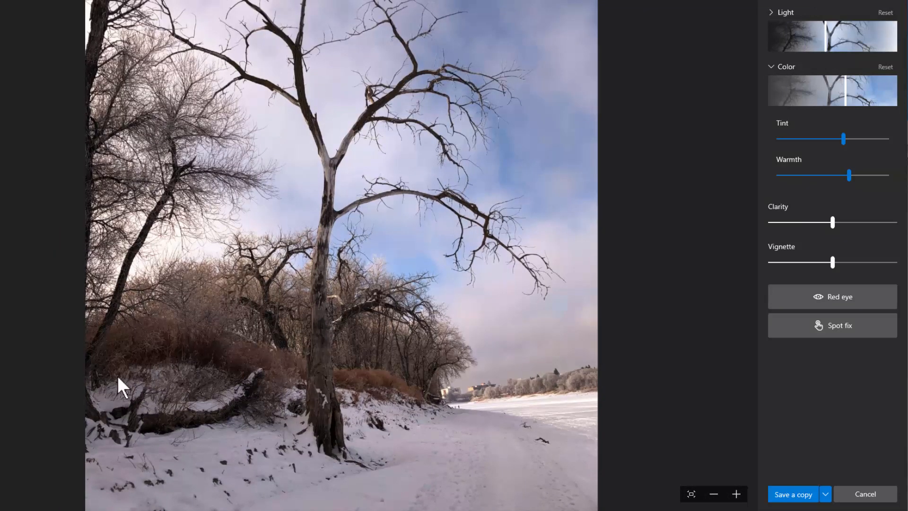
Raise Clarity slightly above 0 on the winter photo and compare the edited version with the original.
left_click_drag(831, 231, 832, 231)
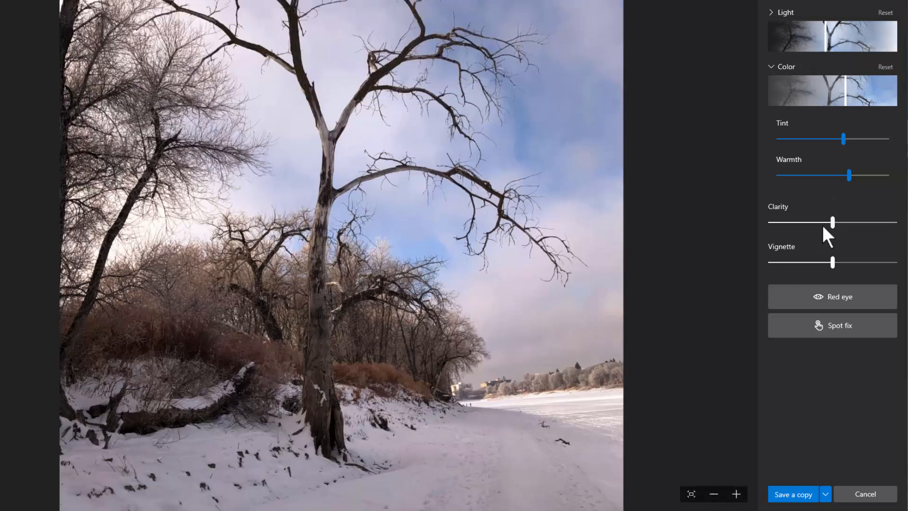
mouse_move(833, 222)
left_mouse_down()
mouse_move(861, 223)
mouse_move(846, 232)
left_mouse_up()
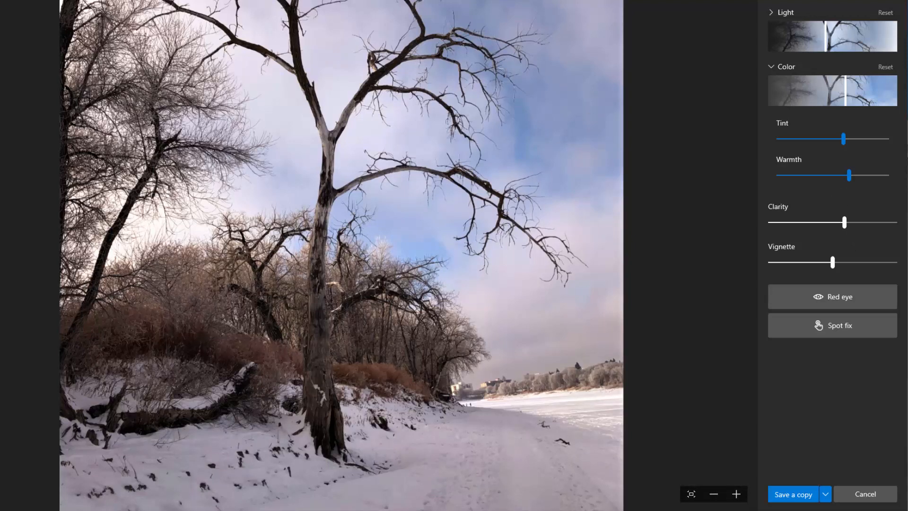
left_click(679, 0)
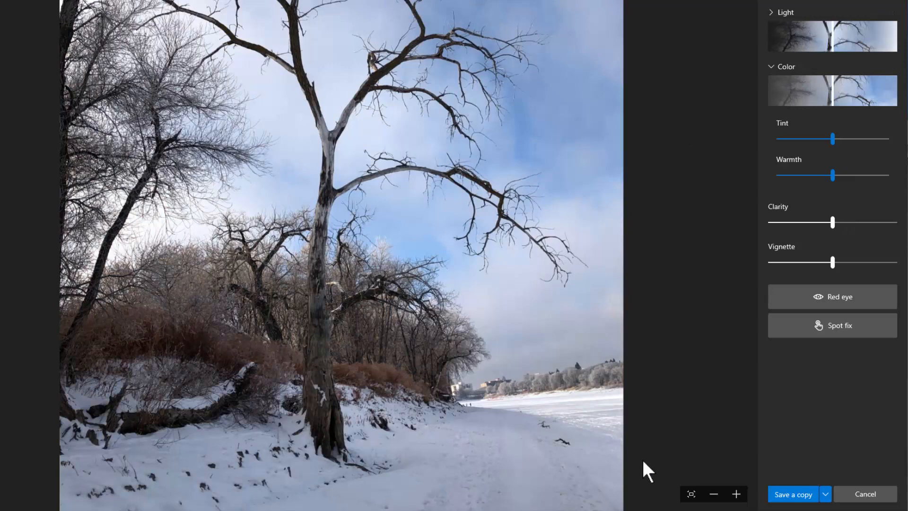
left_click(749, 3)
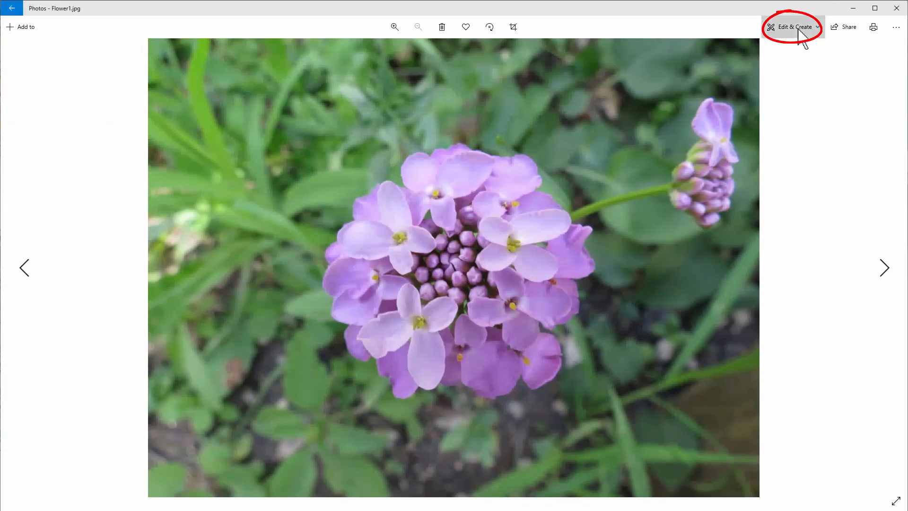
Open Flower1.jpg for editing and show its enhancement and filter options.
left_click(798, 34)
left_click(799, 46)
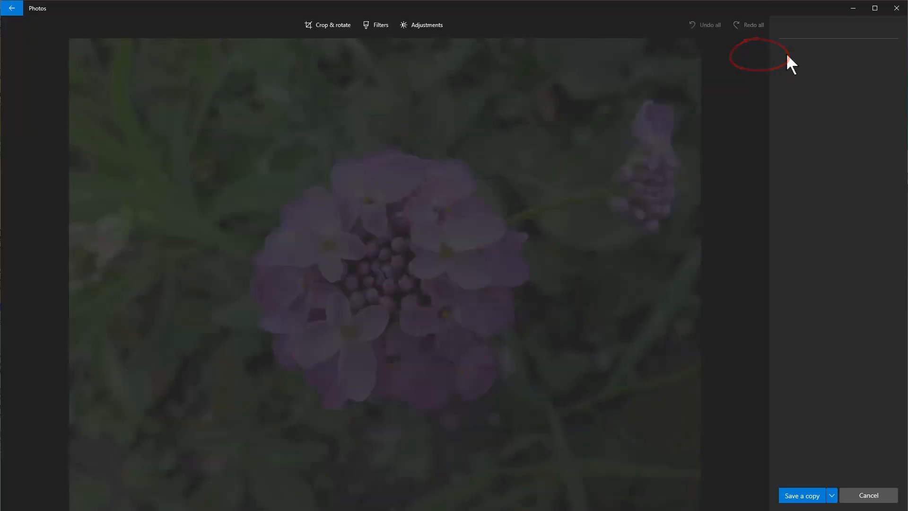
left_click(374, 23)
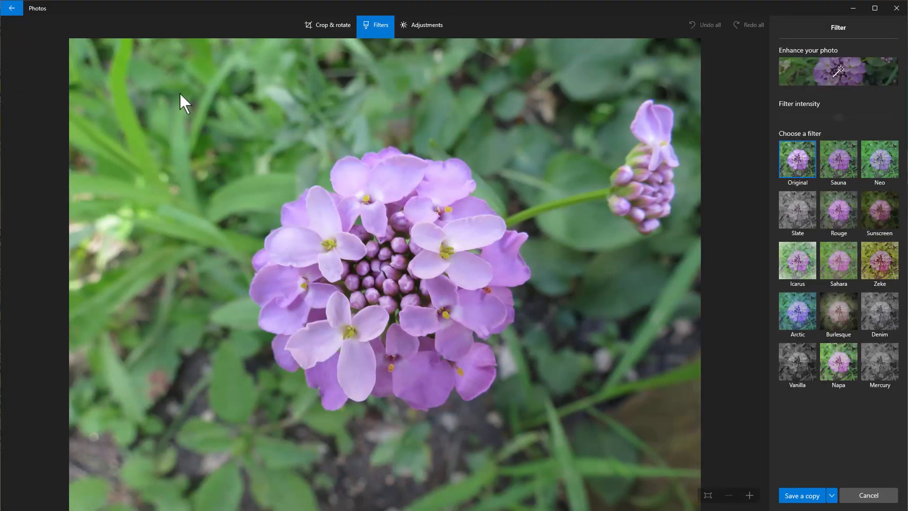
Apply the automatic enhancement to the flower photo and switch to its manual adjustments.
left_click(833, 75)
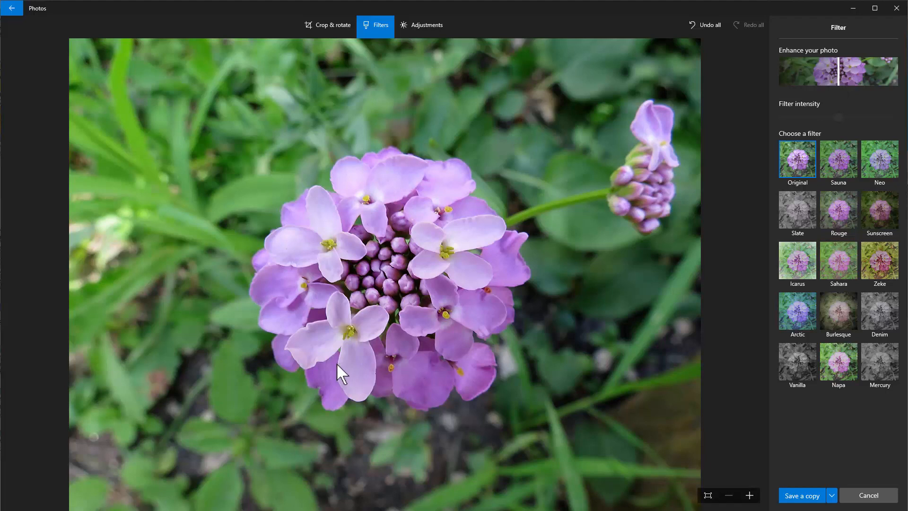
left_click(423, 23)
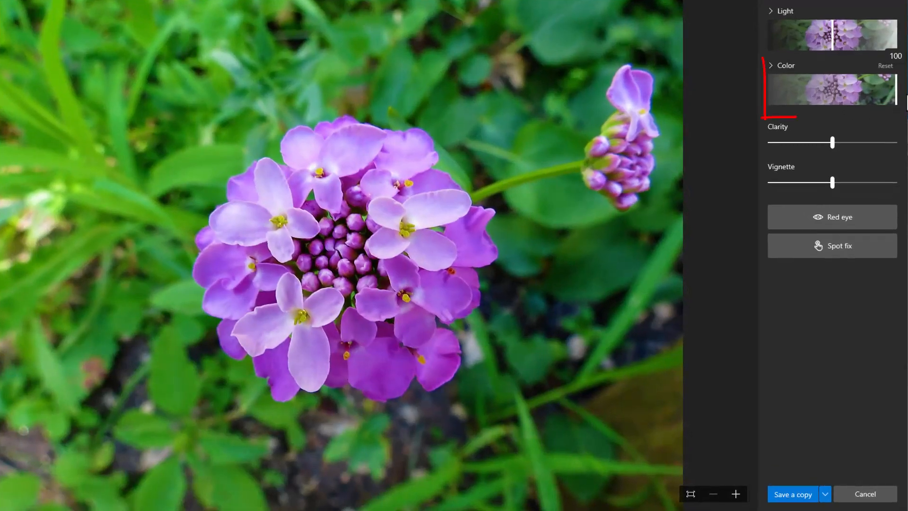
Return the flower photo's overall Color level to about 0 and raise its Tint to about 39.
left_click_drag(854, 105, 832, 110)
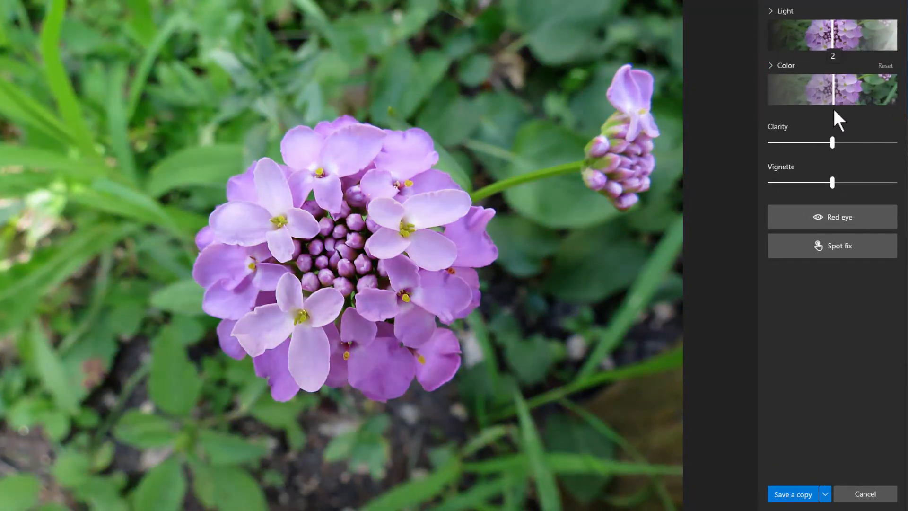
left_click(770, 65)
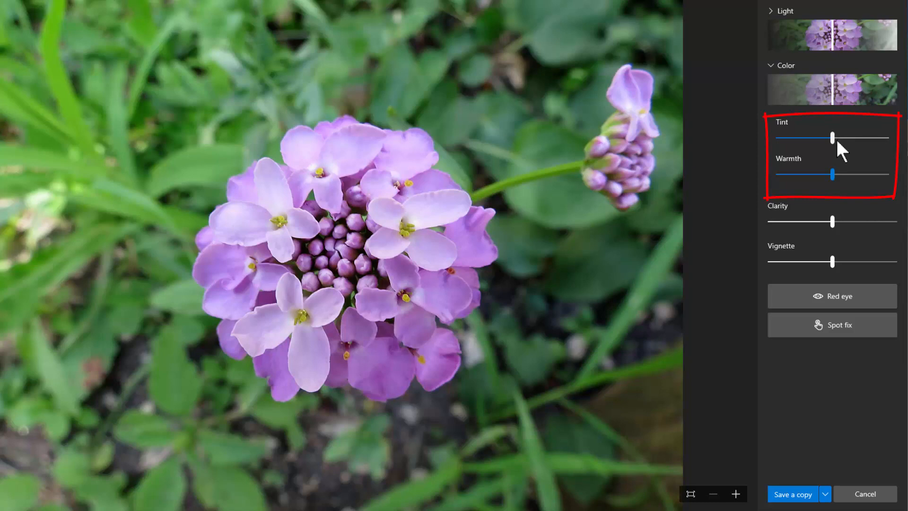
left_click_drag(832, 138, 854, 138)
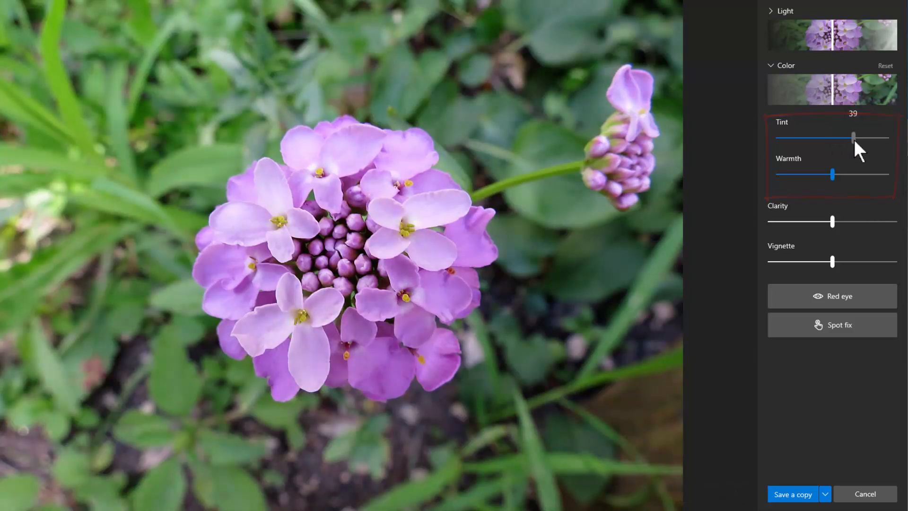
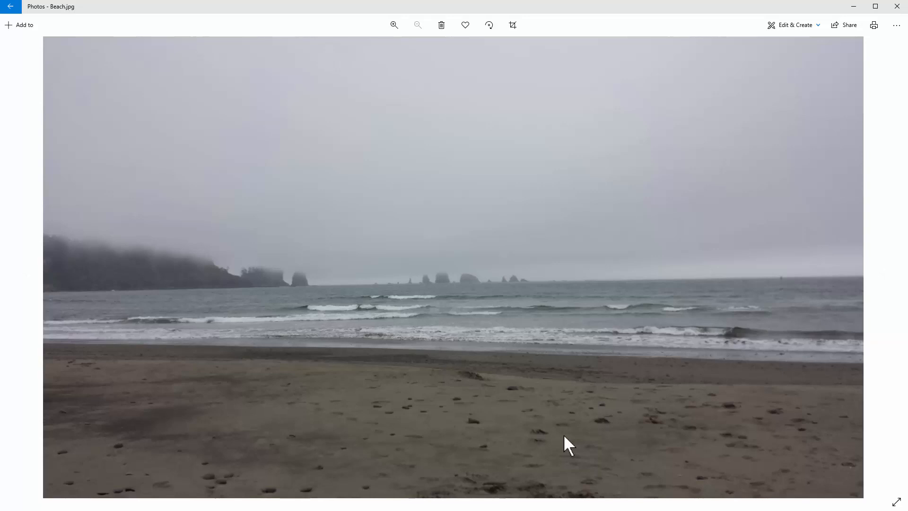
Open Beach.jpg for editing, apply the automatic enhancement and show the manual adjustments.
left_click(783, 26)
left_click(771, 54)
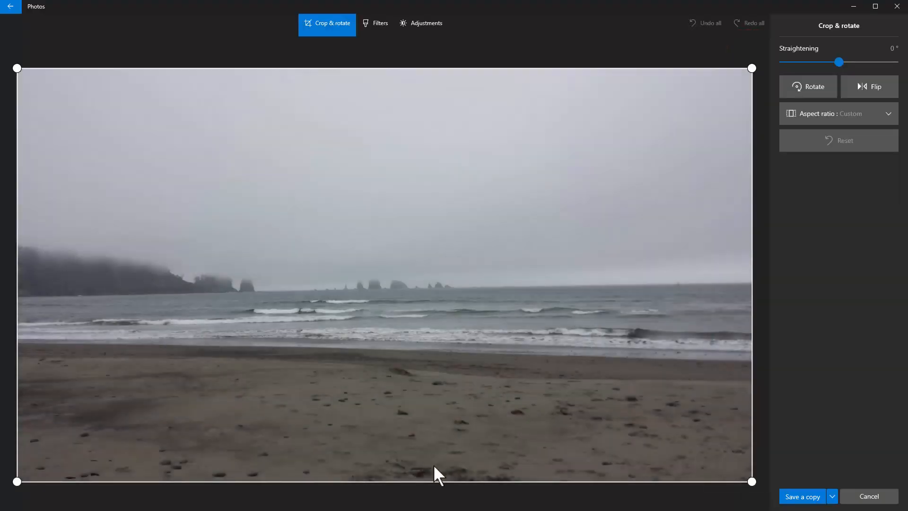
left_click(378, 24)
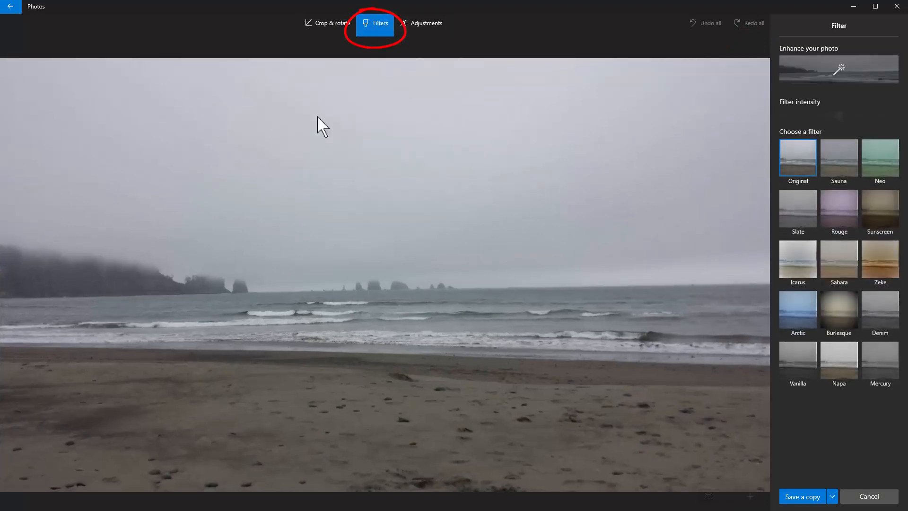
left_click(805, 65)
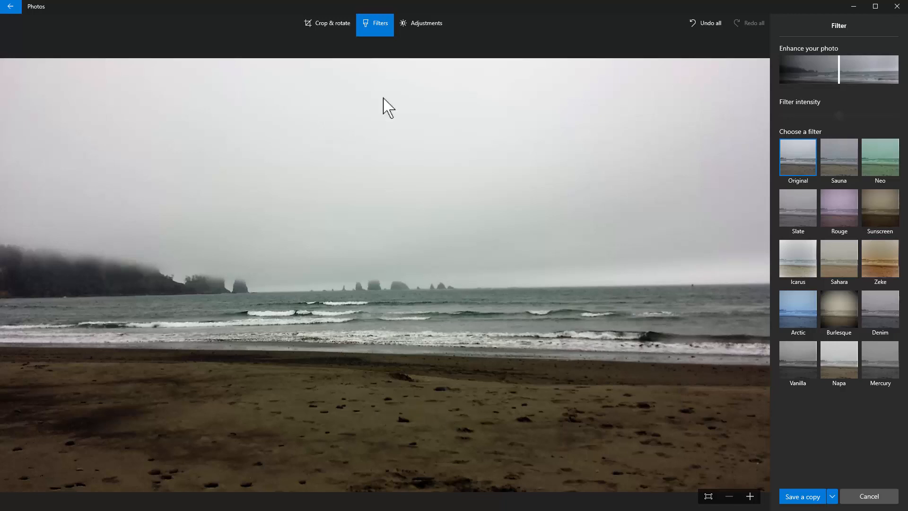
left_click(398, 22)
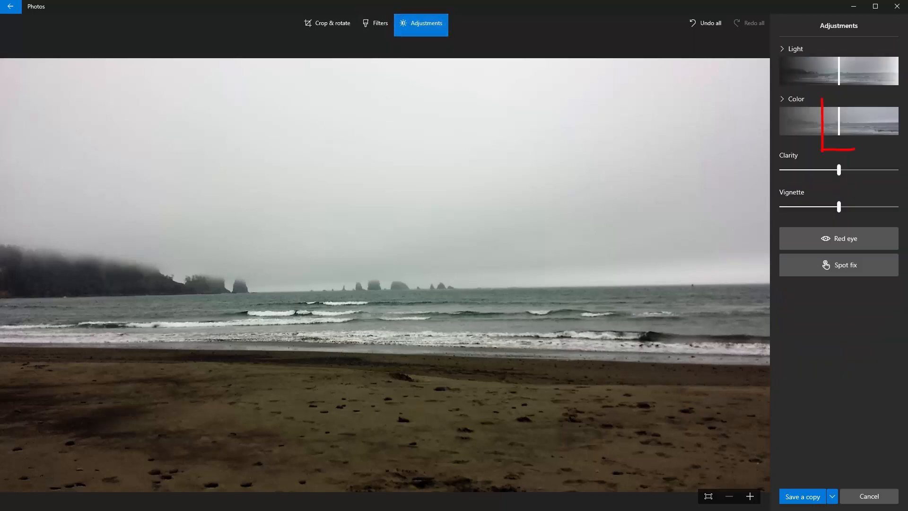
Try the beach photo's overall Color level at its maximum, reset it, and expand the detailed Color settings.
left_click_drag(837, 129, 897, 122)
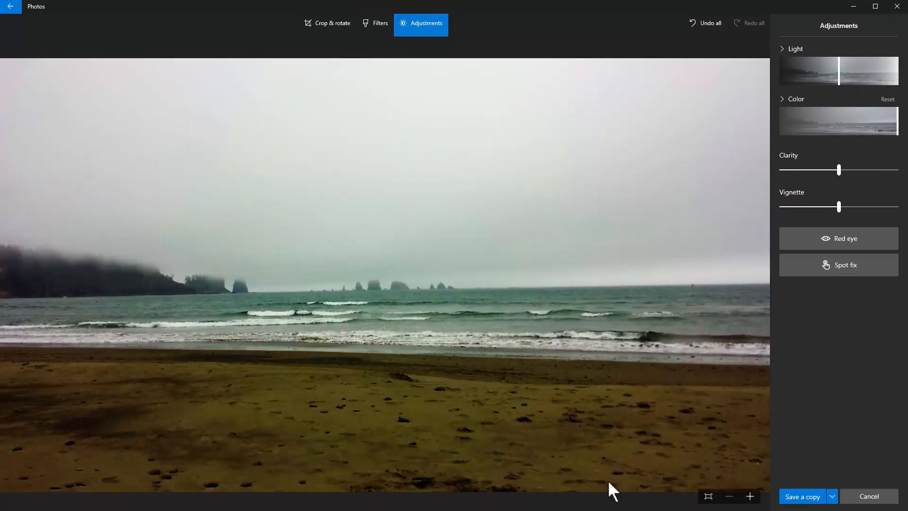
left_click(888, 99)
left_click(788, 98)
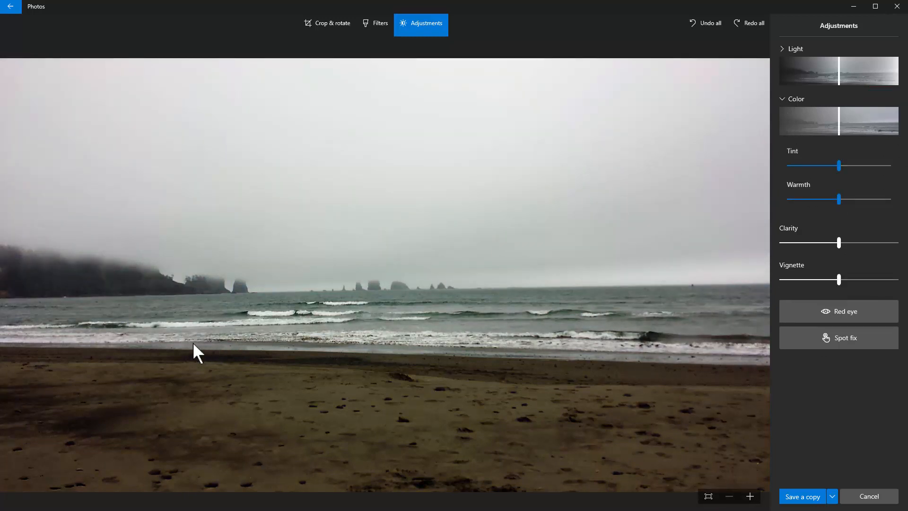
Try strongly raised Tint and Warmth on the beach photo, and reset the Color adjustments.
left_click_drag(841, 168, 864, 168)
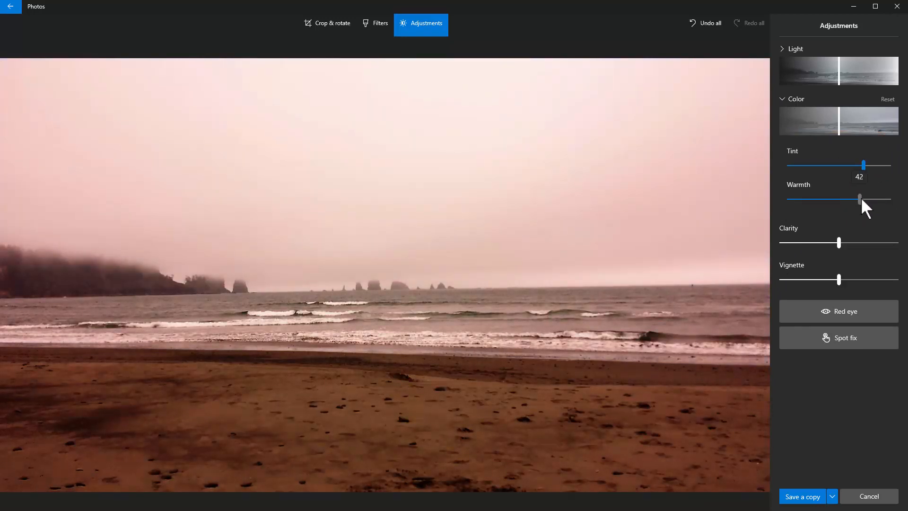
left_click_drag(863, 197, 863, 197)
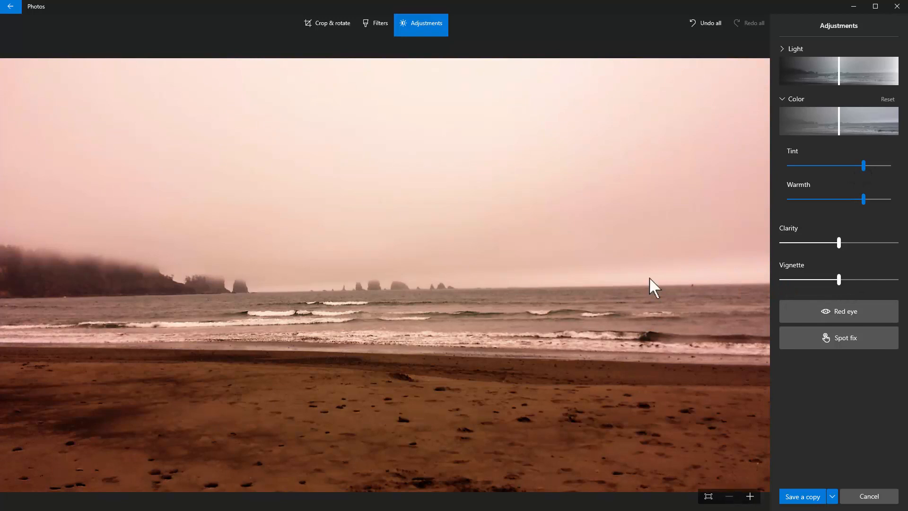
left_click(889, 100)
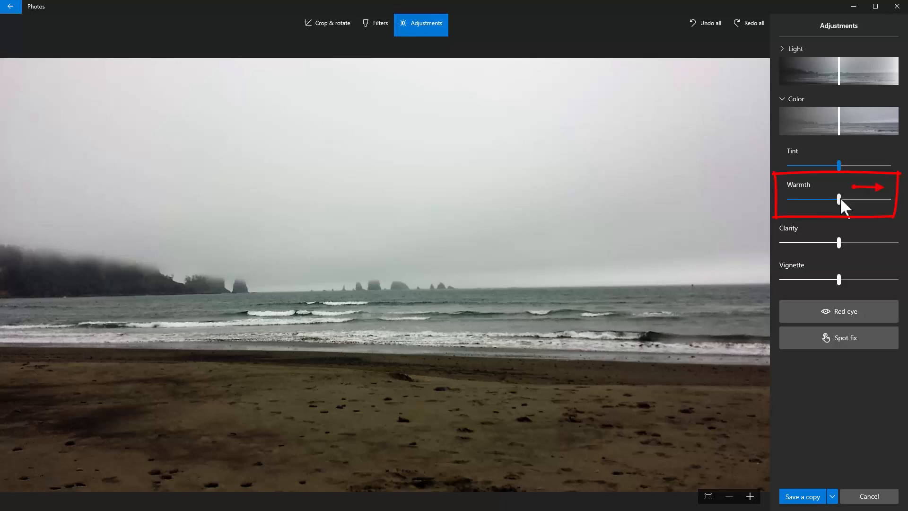
Raise both Warmth and Tint slightly above 0 on the beach photo.
mouse_move(838, 198)
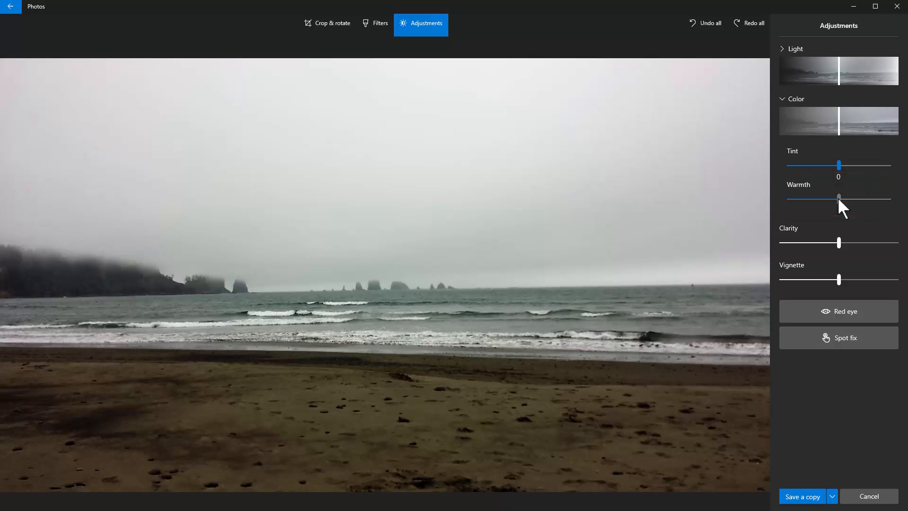
left_click_drag(838, 198, 839, 197)
left_click_drag(840, 167, 845, 169)
left_click_drag(850, 171, 851, 172)
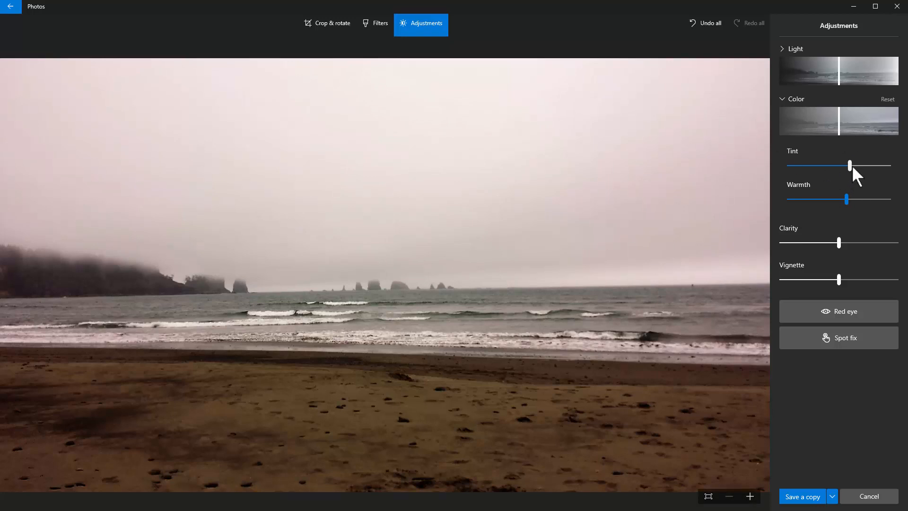
left_click_drag(847, 167, 846, 167)
Expand the detailed Light settings, raise Shadows moderately above 0 and set Highlights slightly below 0.
left_click(782, 49)
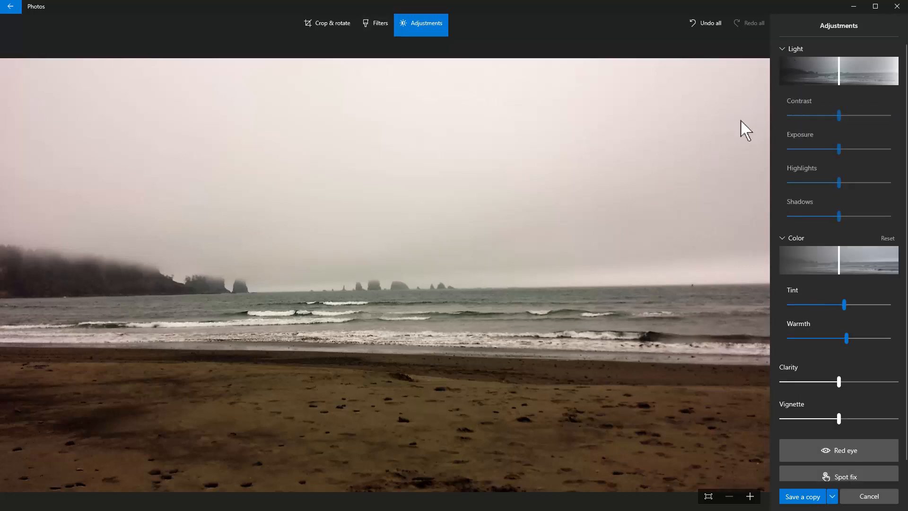
left_click(838, 216)
mouse_move(838, 216)
left_mouse_down()
mouse_move(815, 223)
mouse_move(836, 215)
left_mouse_up()
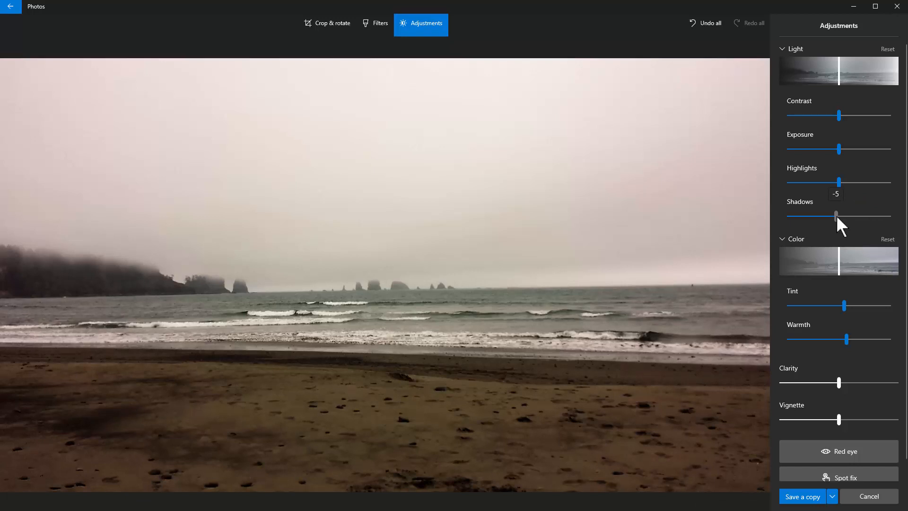
left_click_drag(836, 214, 859, 217)
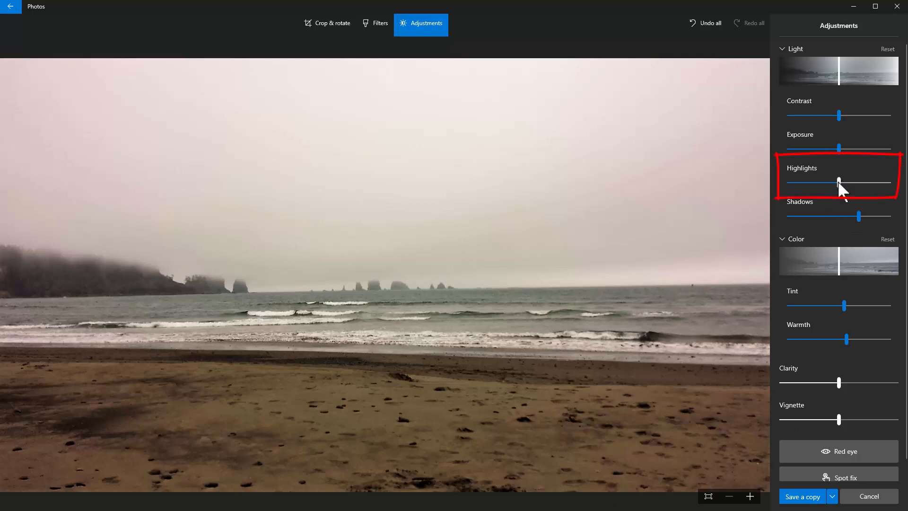
left_click_drag(838, 182, 889, 183)
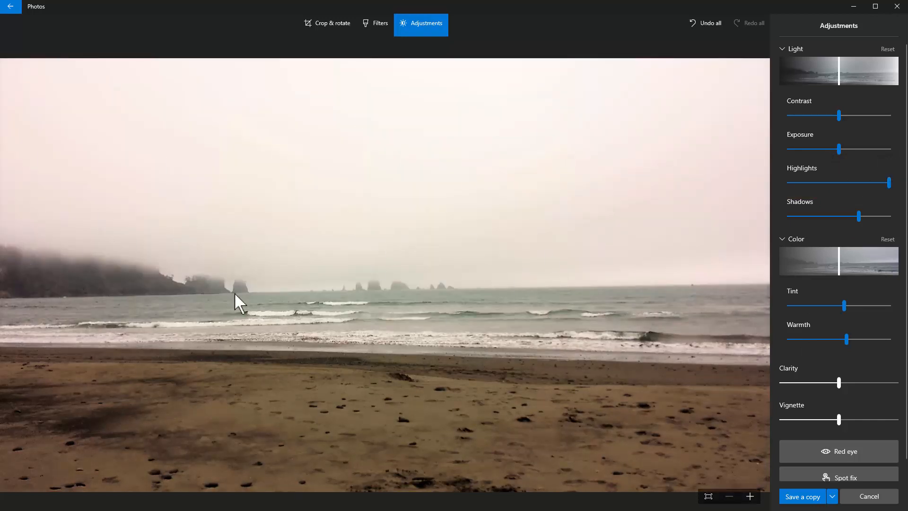
left_click_drag(886, 187, 833, 190)
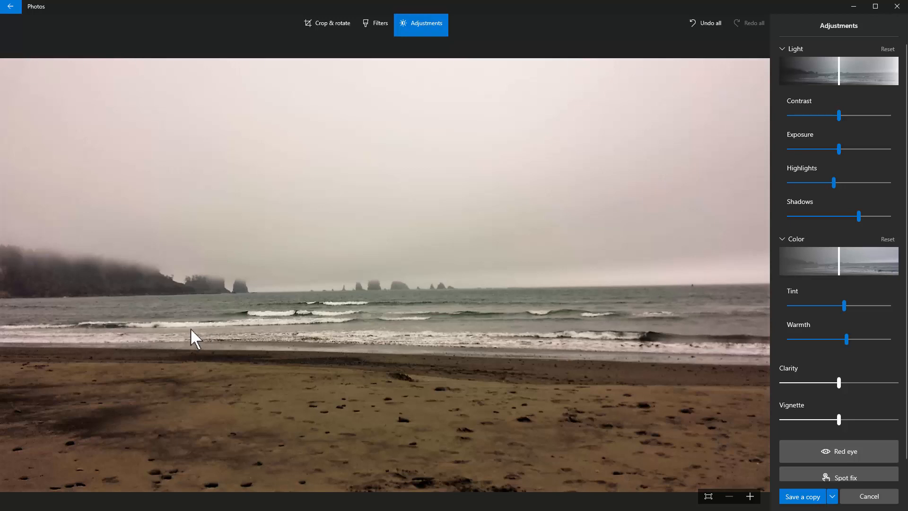
Lower Contrast slightly below 0 and compare the beach photo with and without the Light adjustments.
left_click_drag(839, 112, 839, 130)
left_click_drag(845, 114, 841, 115)
left_click_drag(837, 115, 834, 115)
left_click(886, 49)
left_click(754, 23)
Raise Exposure slightly above 0 and compare the result with the Light adjustments reset and restored.
mouse_move(839, 151)
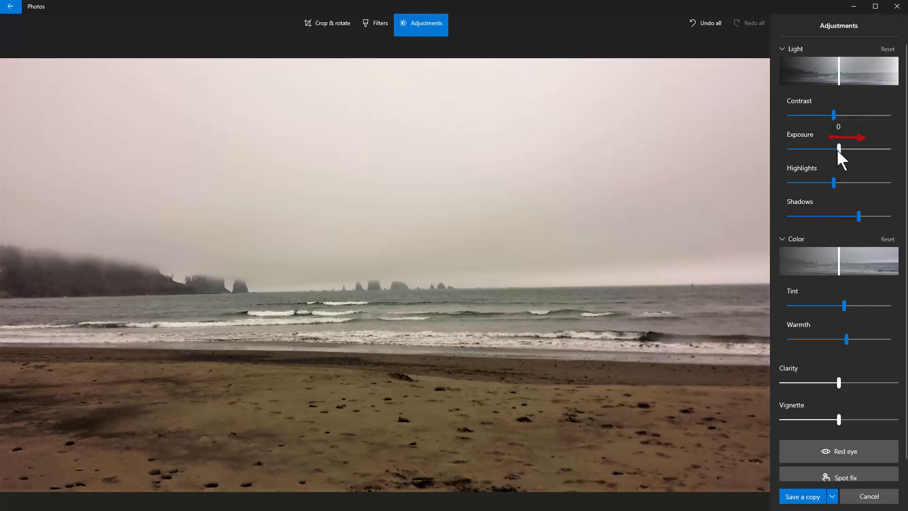
left_click_drag(838, 150, 843, 151)
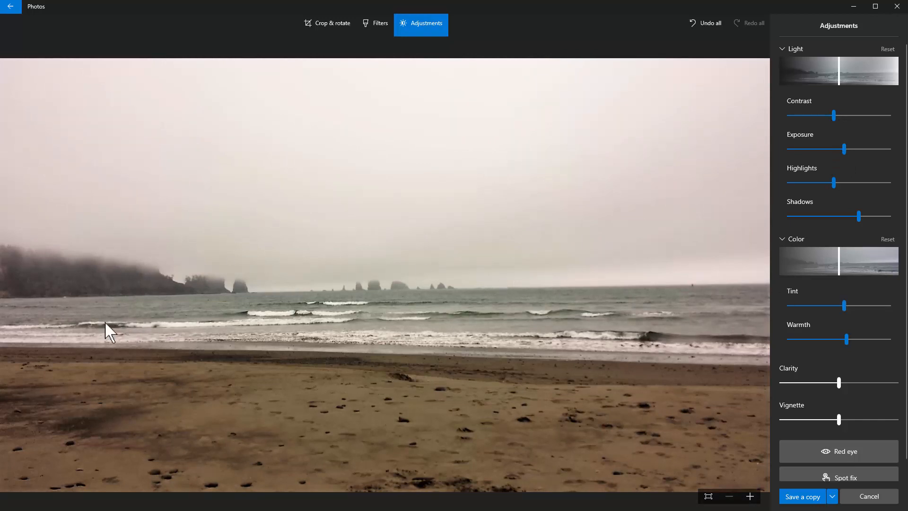
left_click(887, 49)
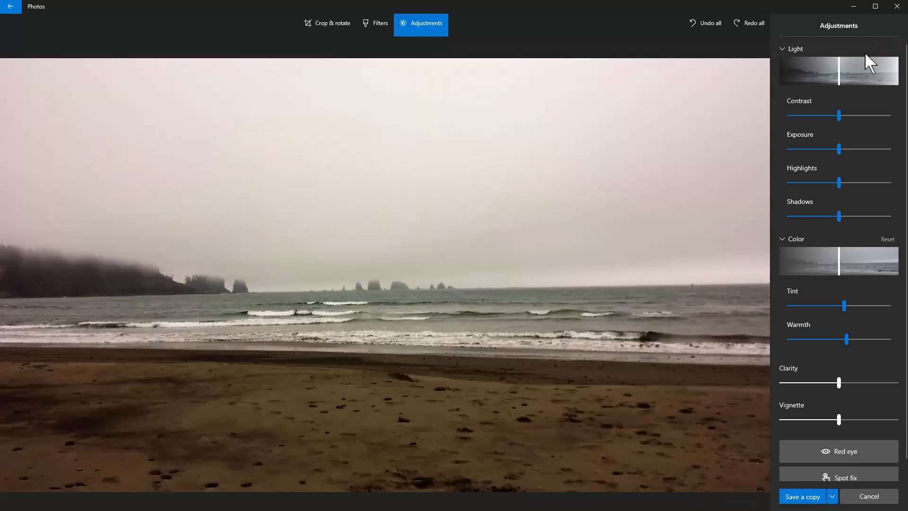
left_click(750, 25)
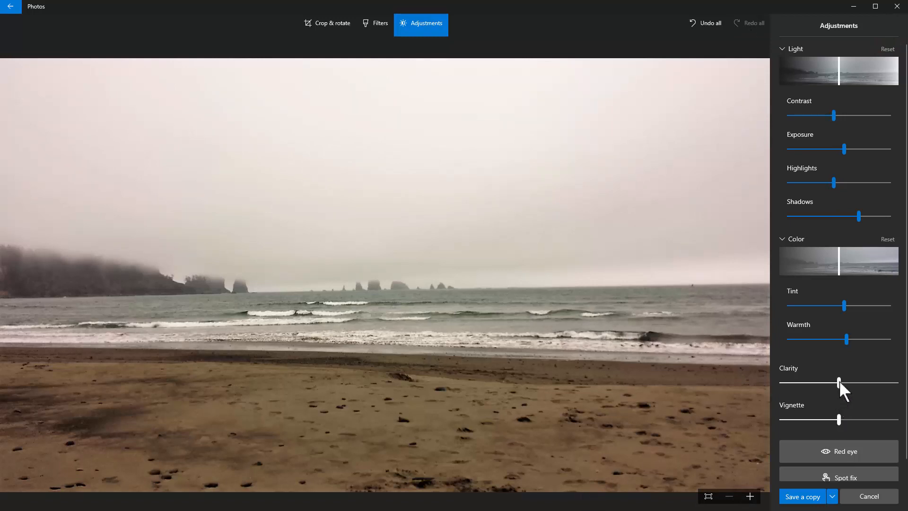
Try Clarity at 55 and at -100, return it to 0, and compare the edited beach photo with the original.
left_click_drag(840, 381, 840, 381)
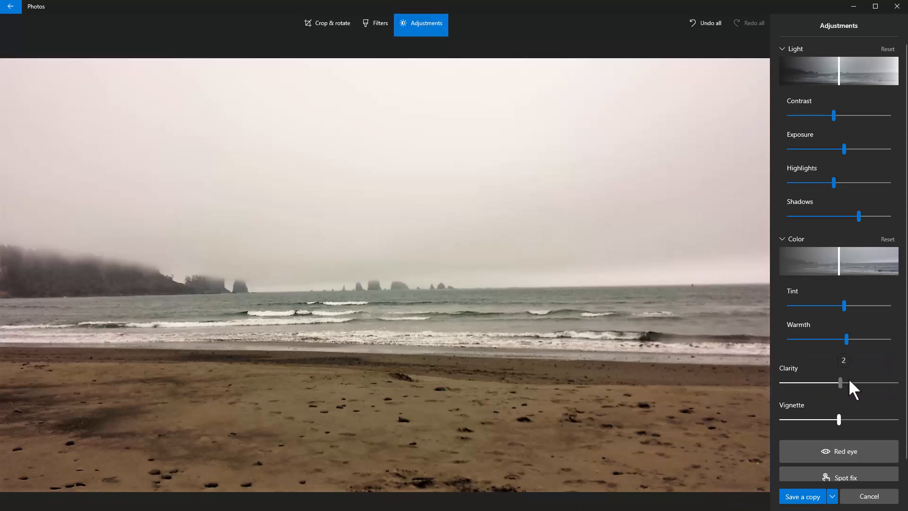
left_click_drag(861, 380, 871, 381)
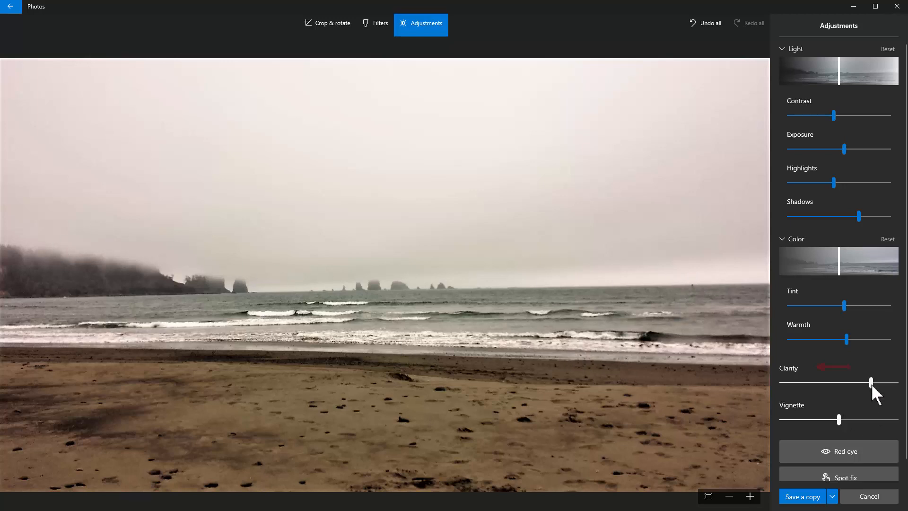
mouse_move(871, 384)
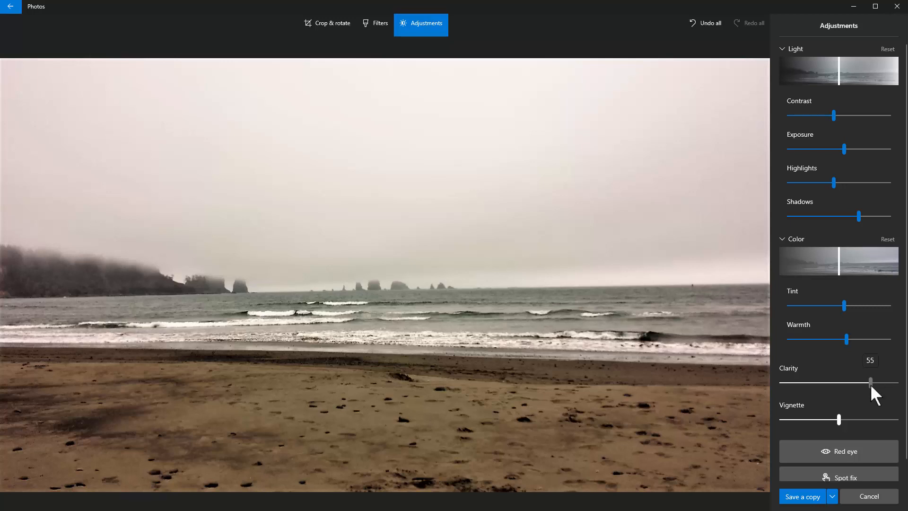
left_click_drag(870, 384, 781, 390)
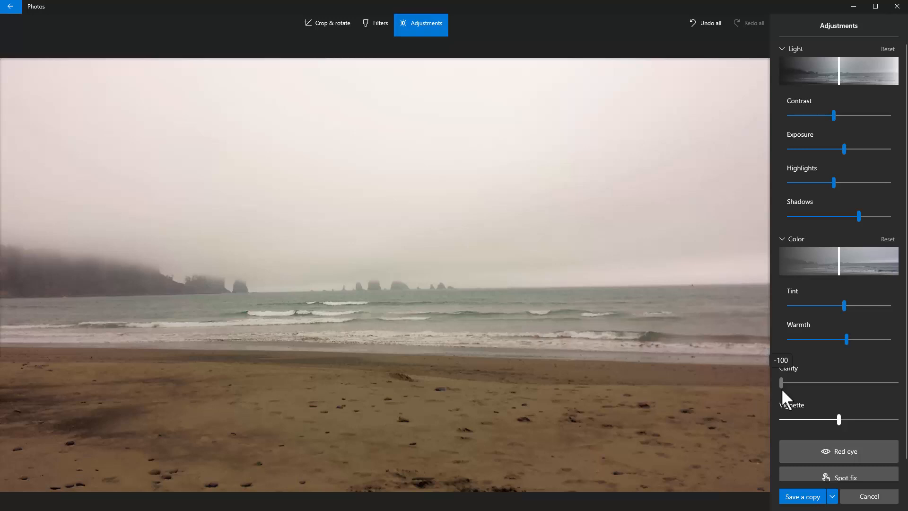
left_click_drag(782, 388, 802, 386)
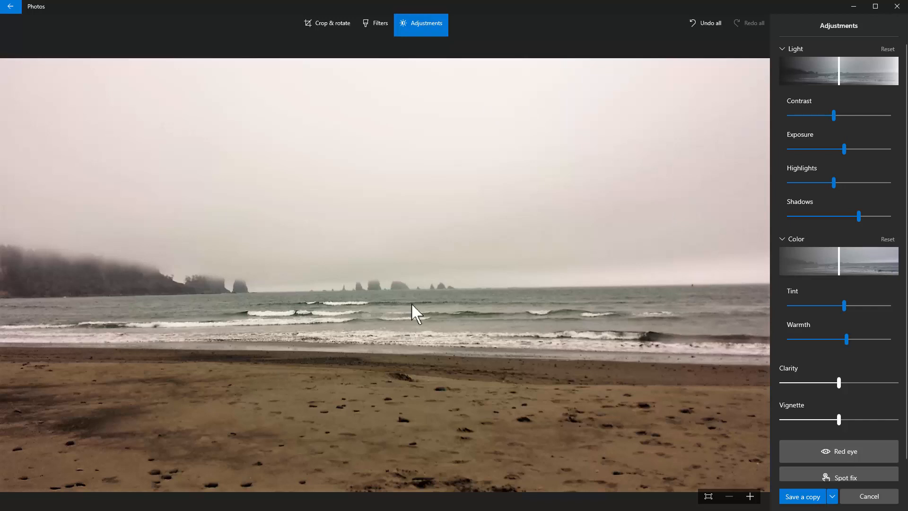
left_click(703, 27)
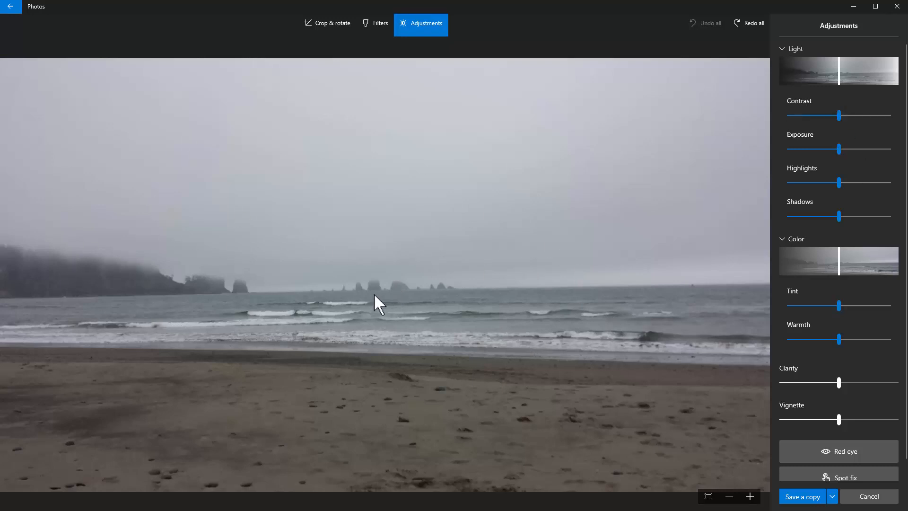
left_click(747, 27)
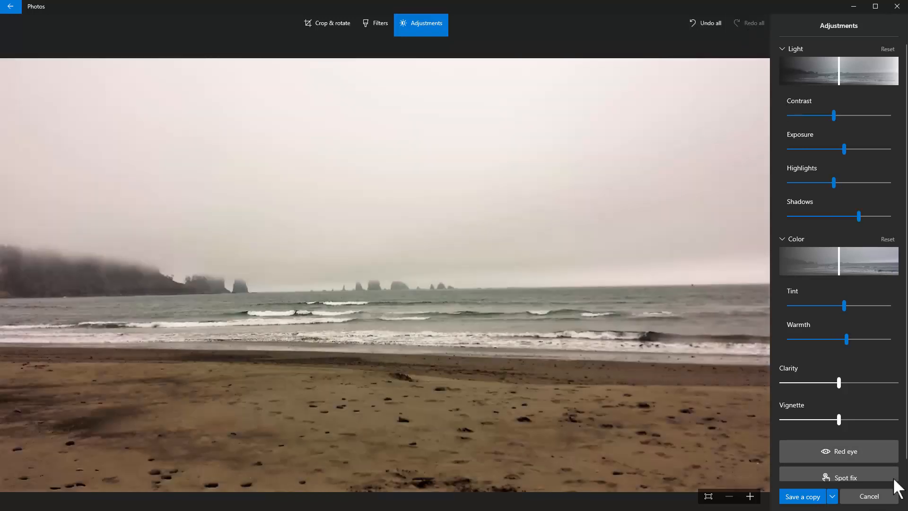
Lower Clarity to about -15 on the beach photo and compare the edited version with the original.
left_click(837, 382)
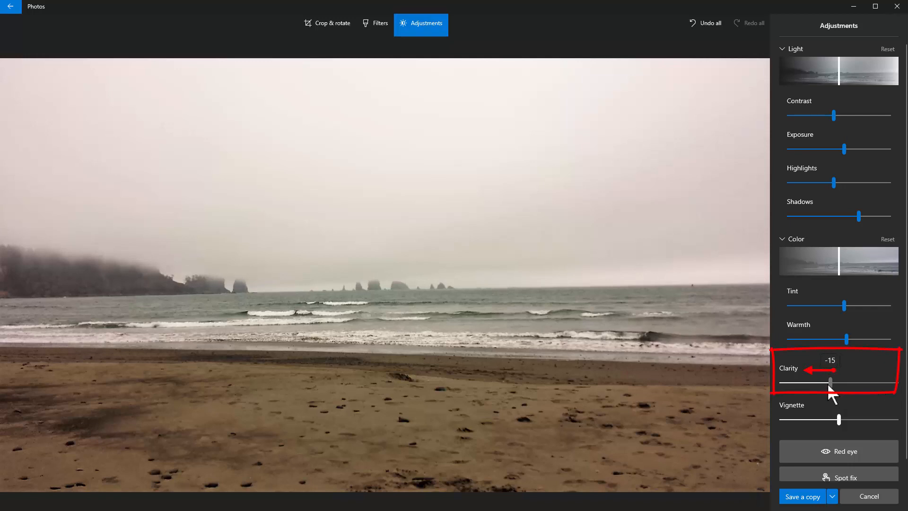
left_click_drag(824, 386, 829, 385)
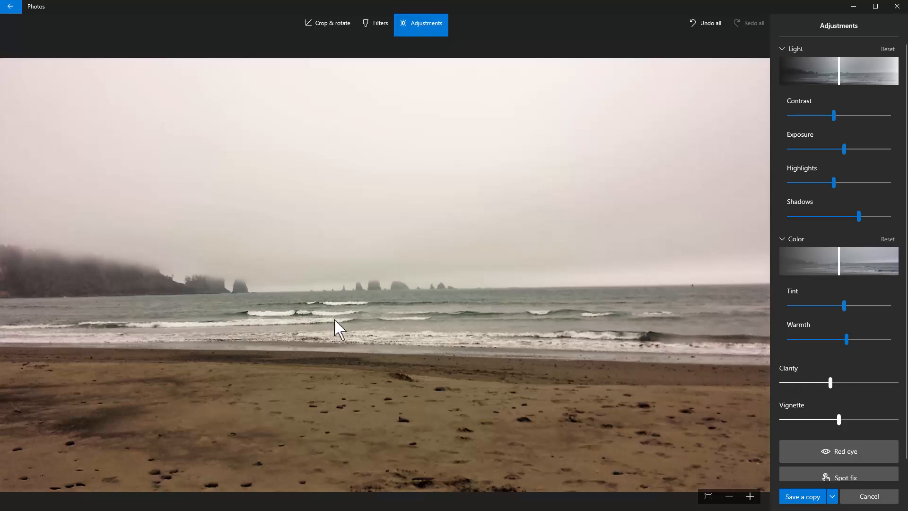
left_click(704, 22)
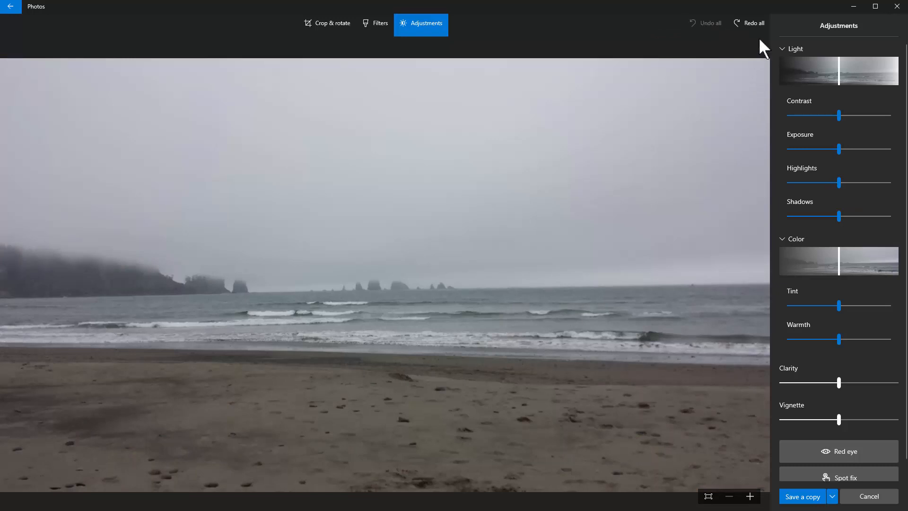
left_click(754, 24)
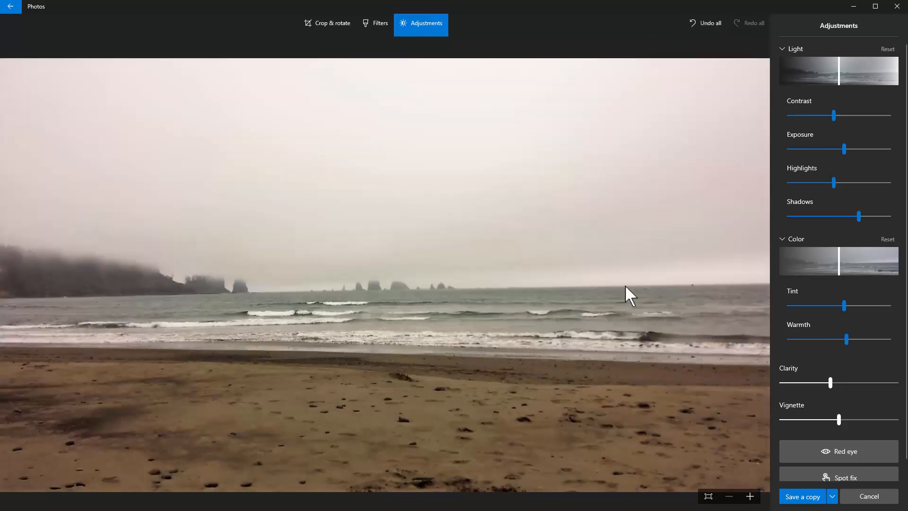